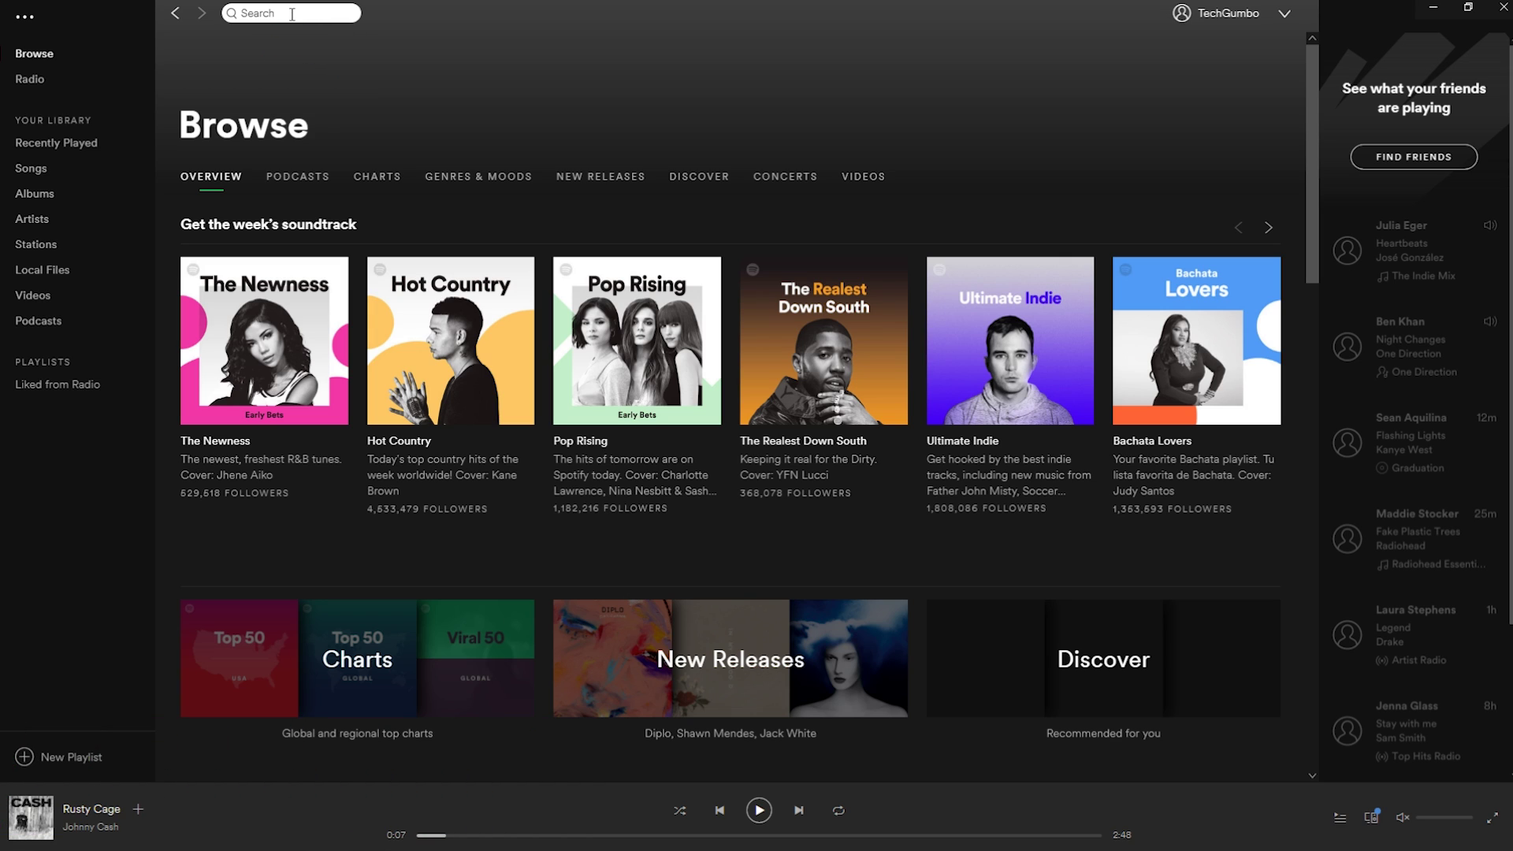
Search 'uptown funk', play Mark Ronson and Bruno Mars's Uptown Funk, then clear the search.
click(292, 15)
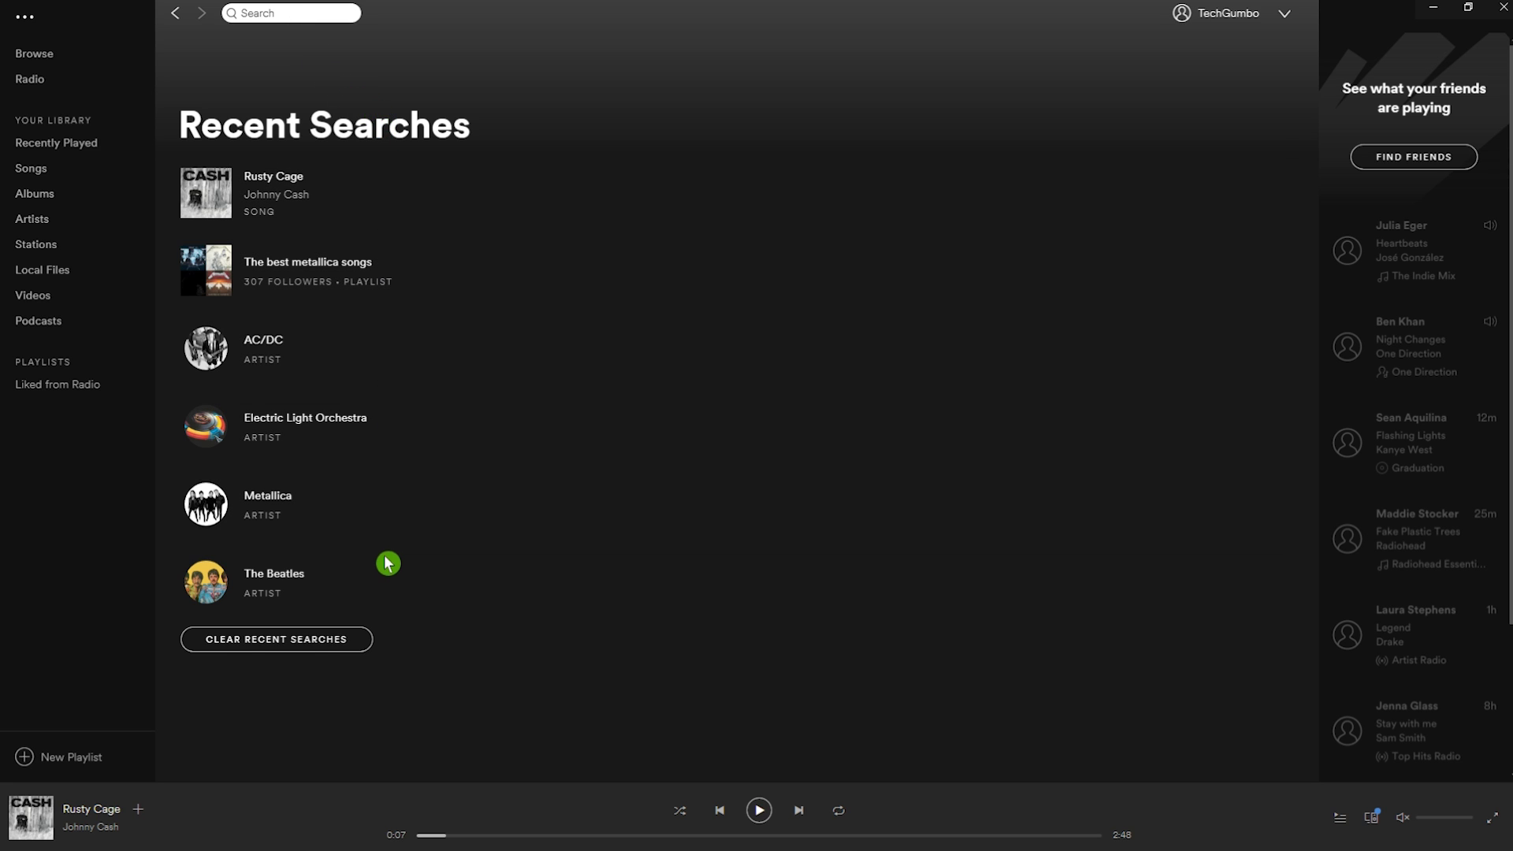
text(uptown funk)
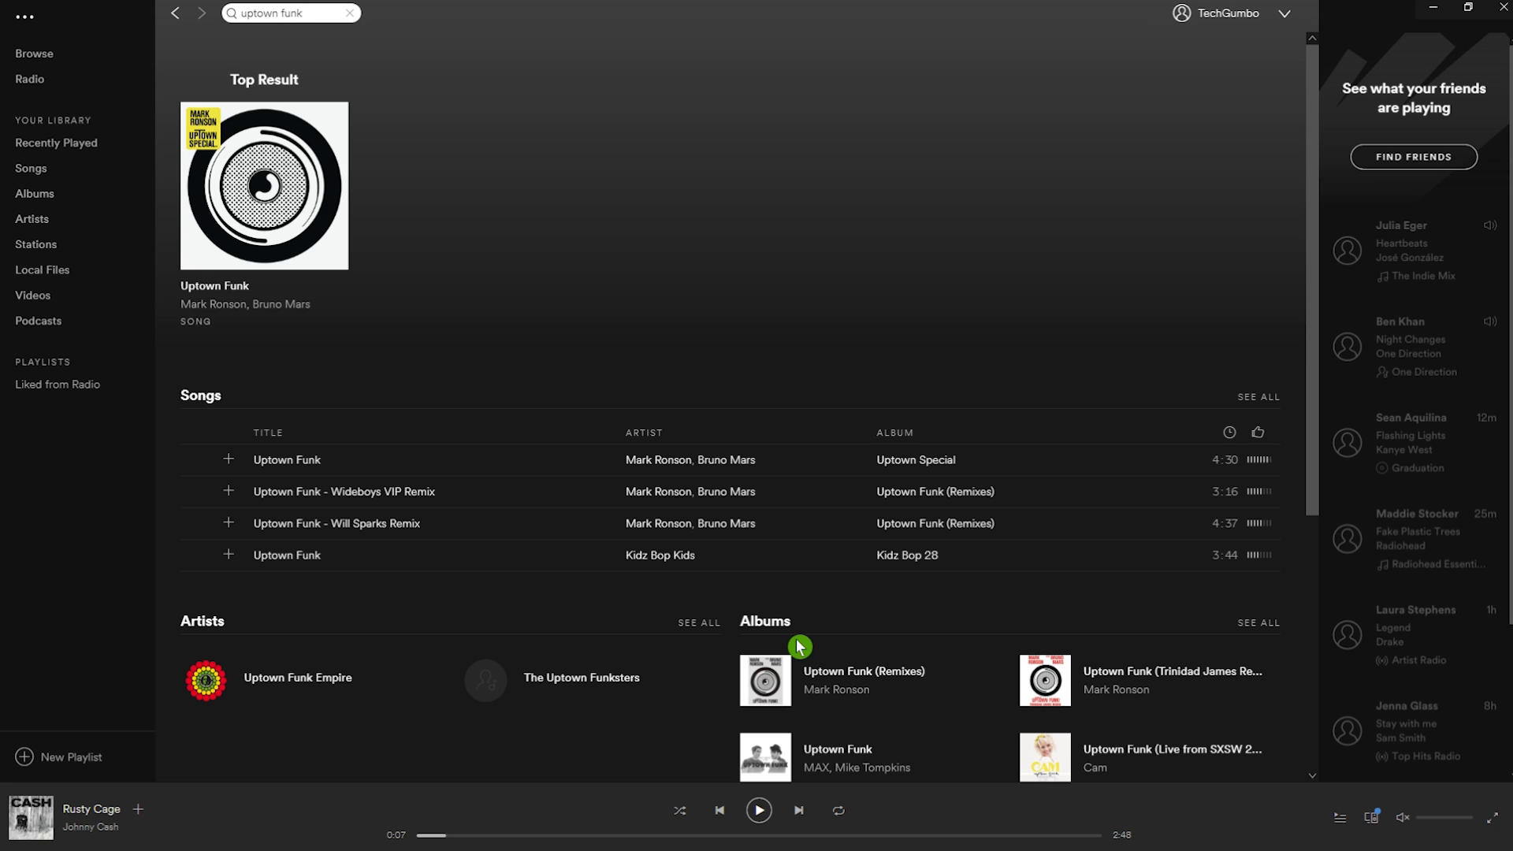
scroll(796, 626, down, 5)
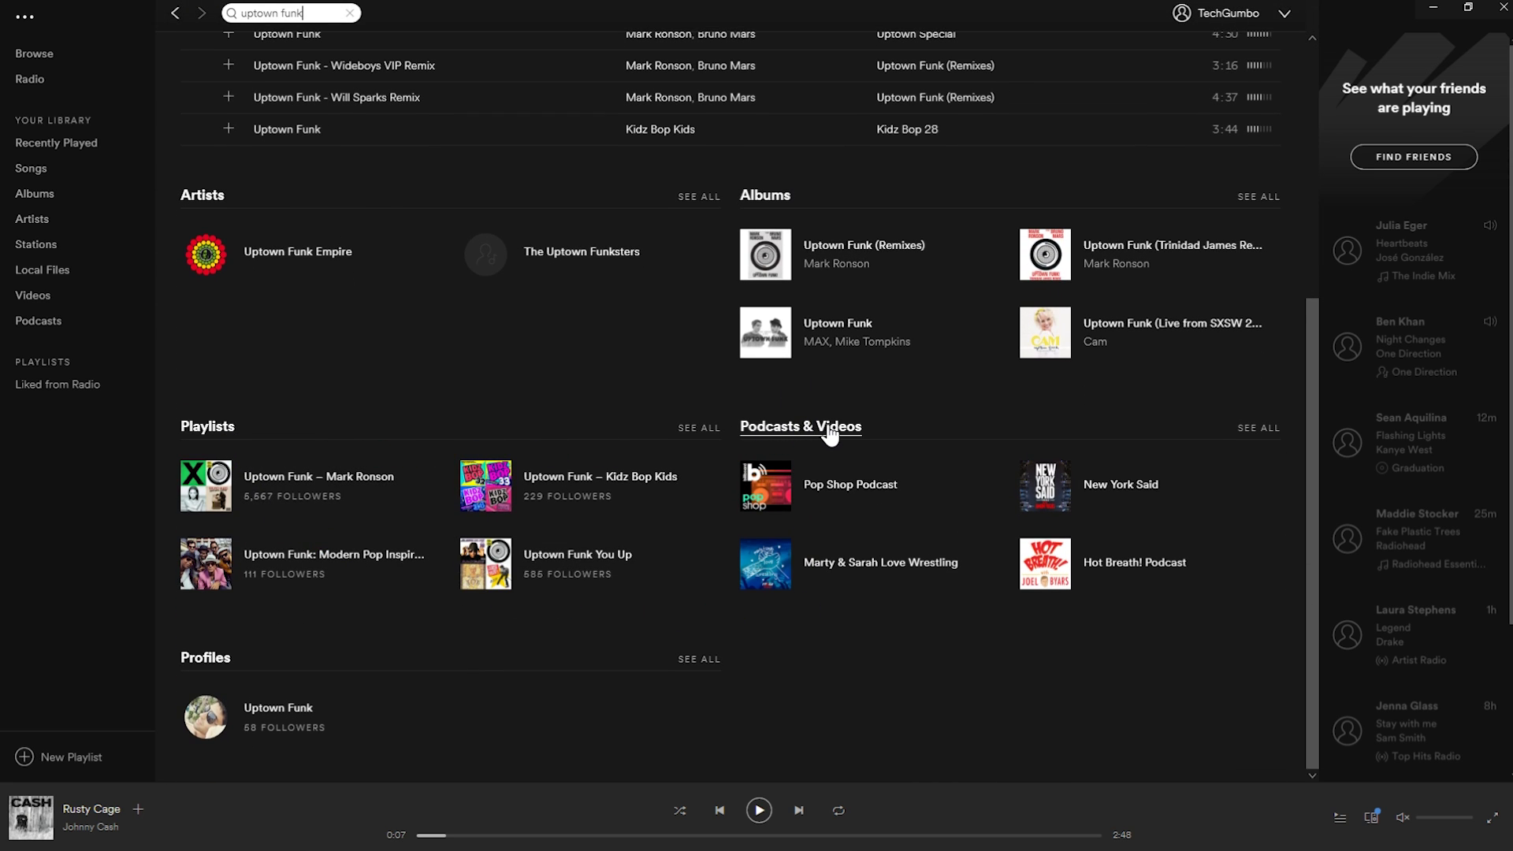
click(245, 670)
scroll(354, 658, up, 5)
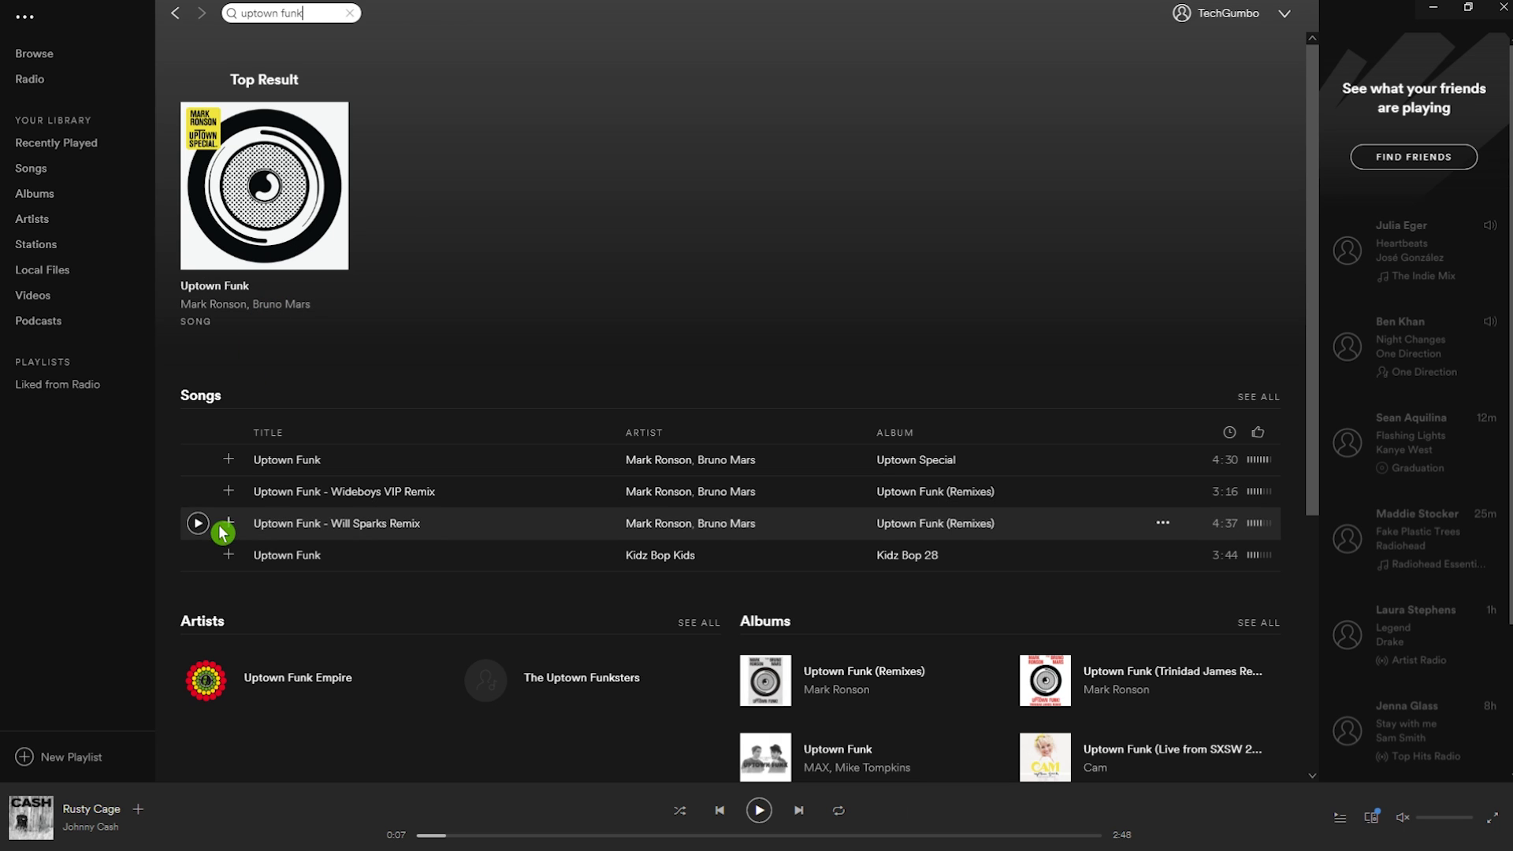
click(199, 460)
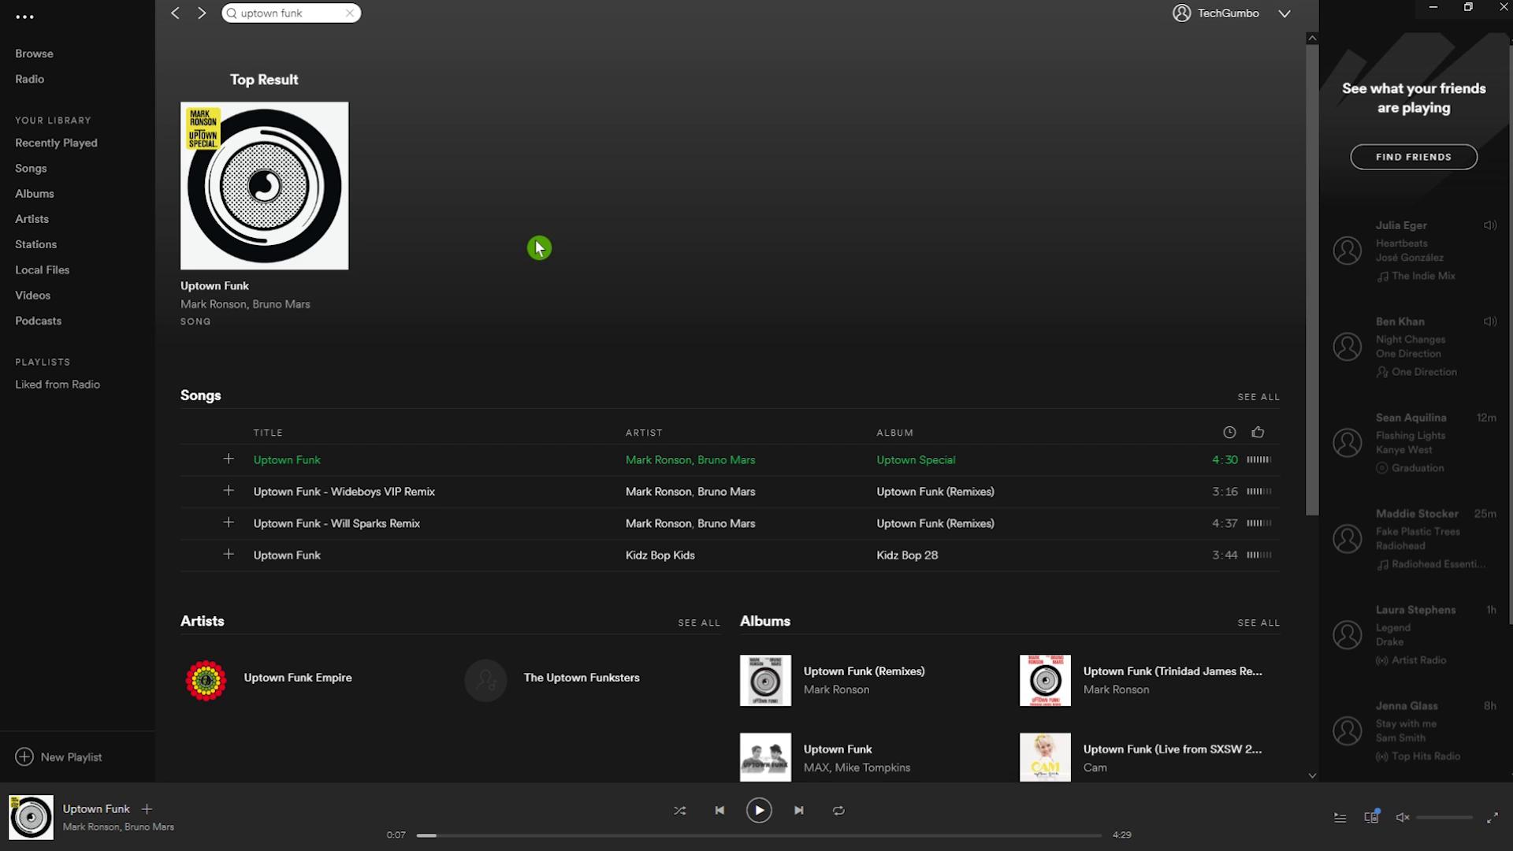
click(358, 24)
click(357, 22)
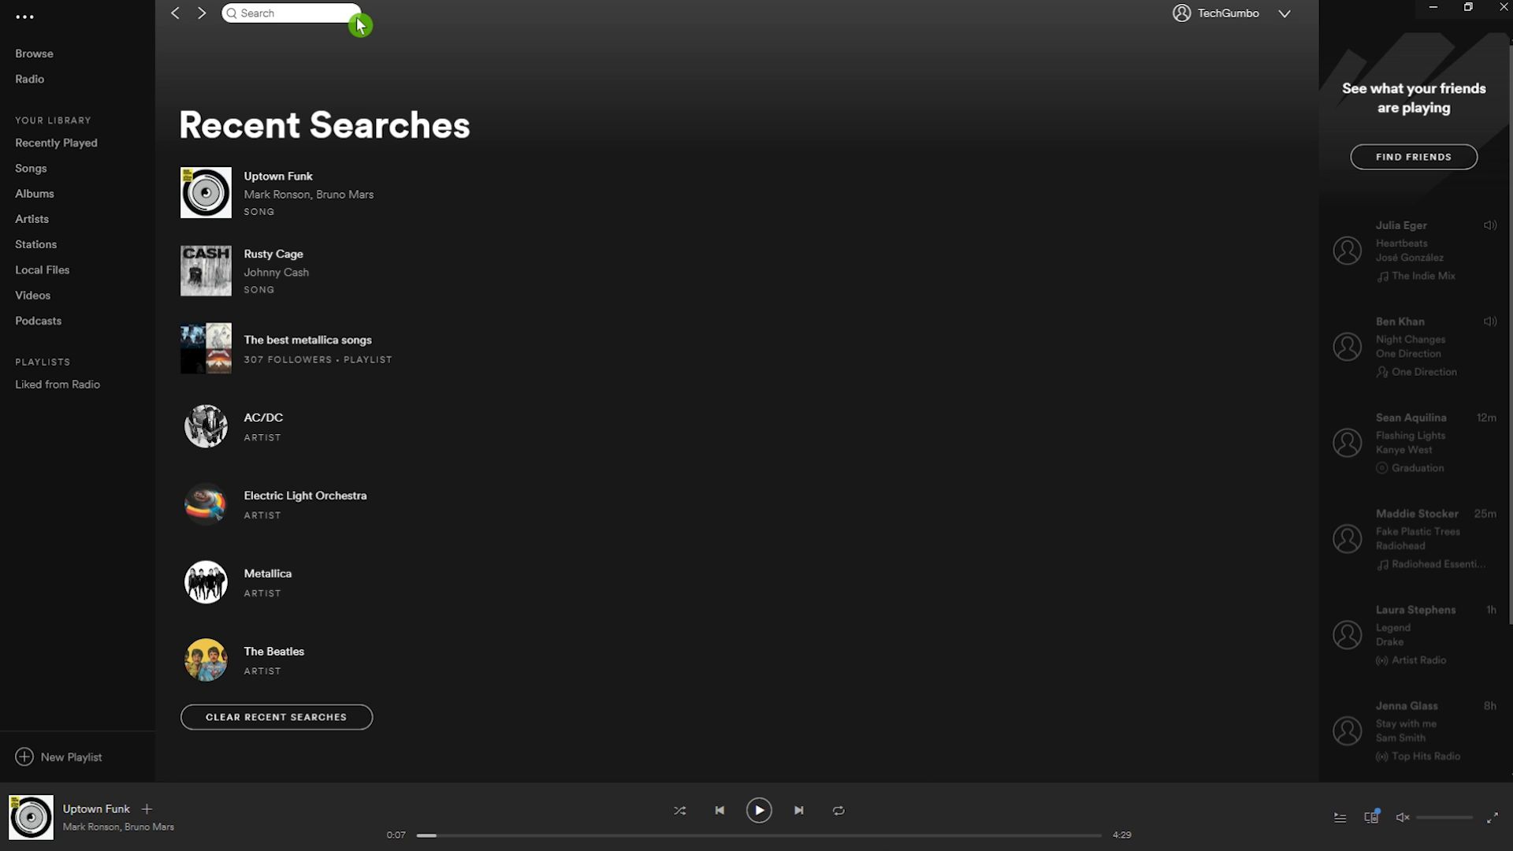
Search 'best of ac/dc' and open the Best of AC/DC playlist from the top result.
text(best)
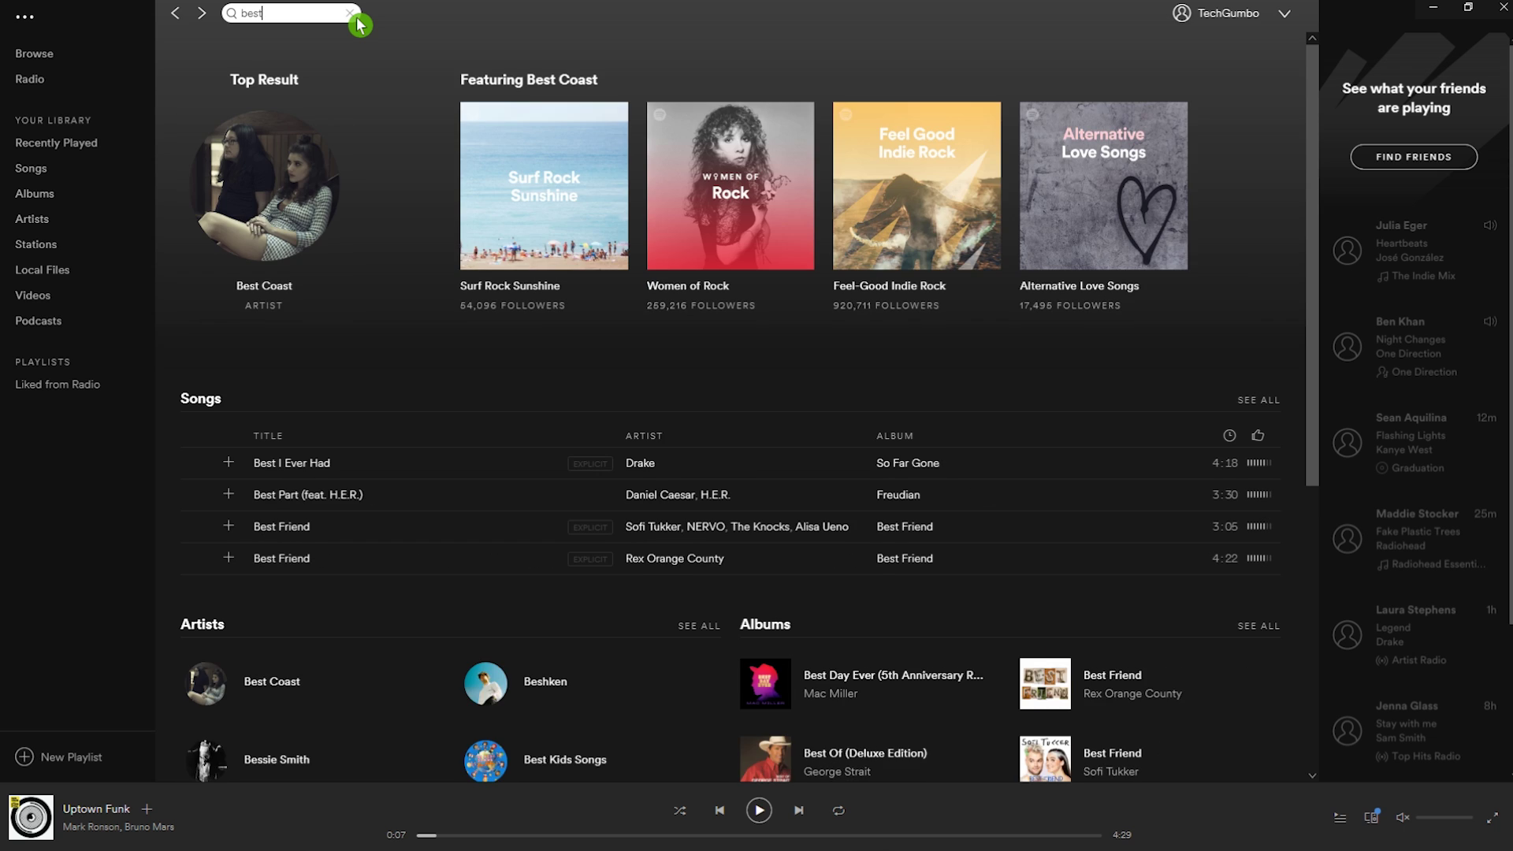
text( of ac/dc)
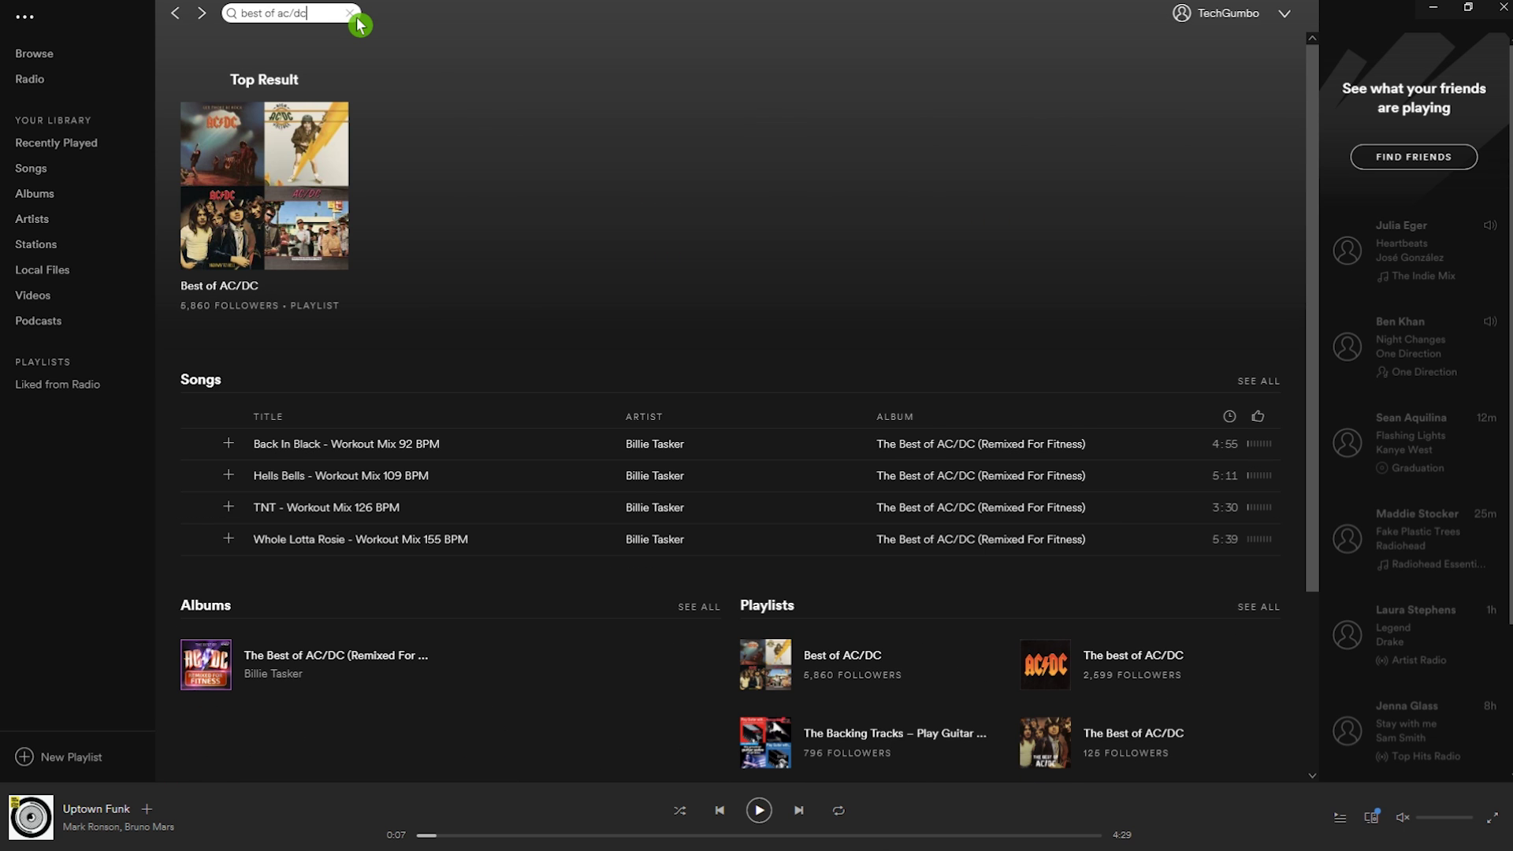
mouse_move(268, 225)
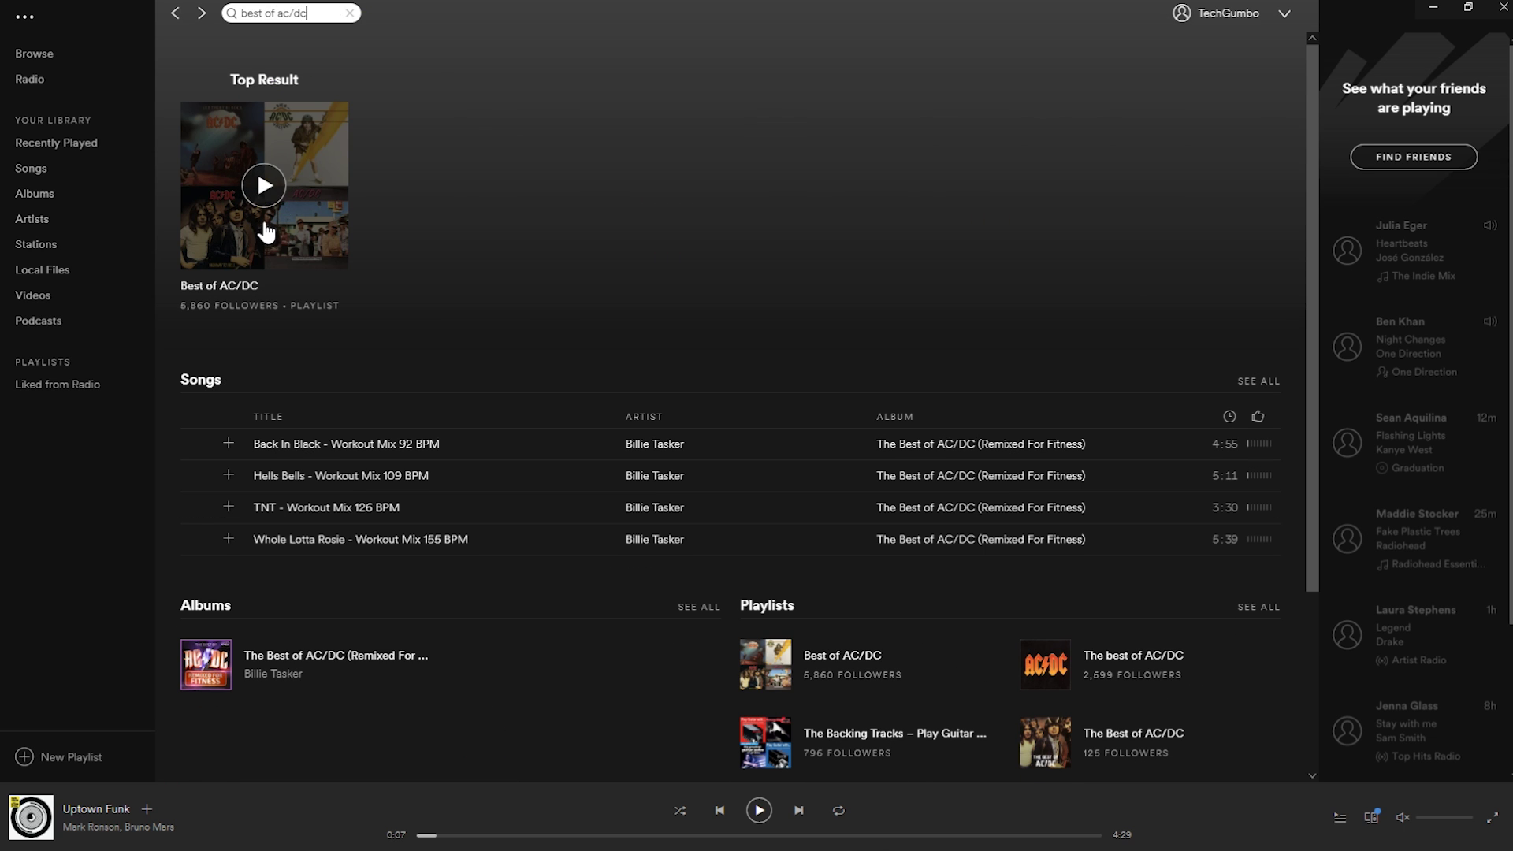
click(262, 189)
click(270, 191)
click(242, 290)
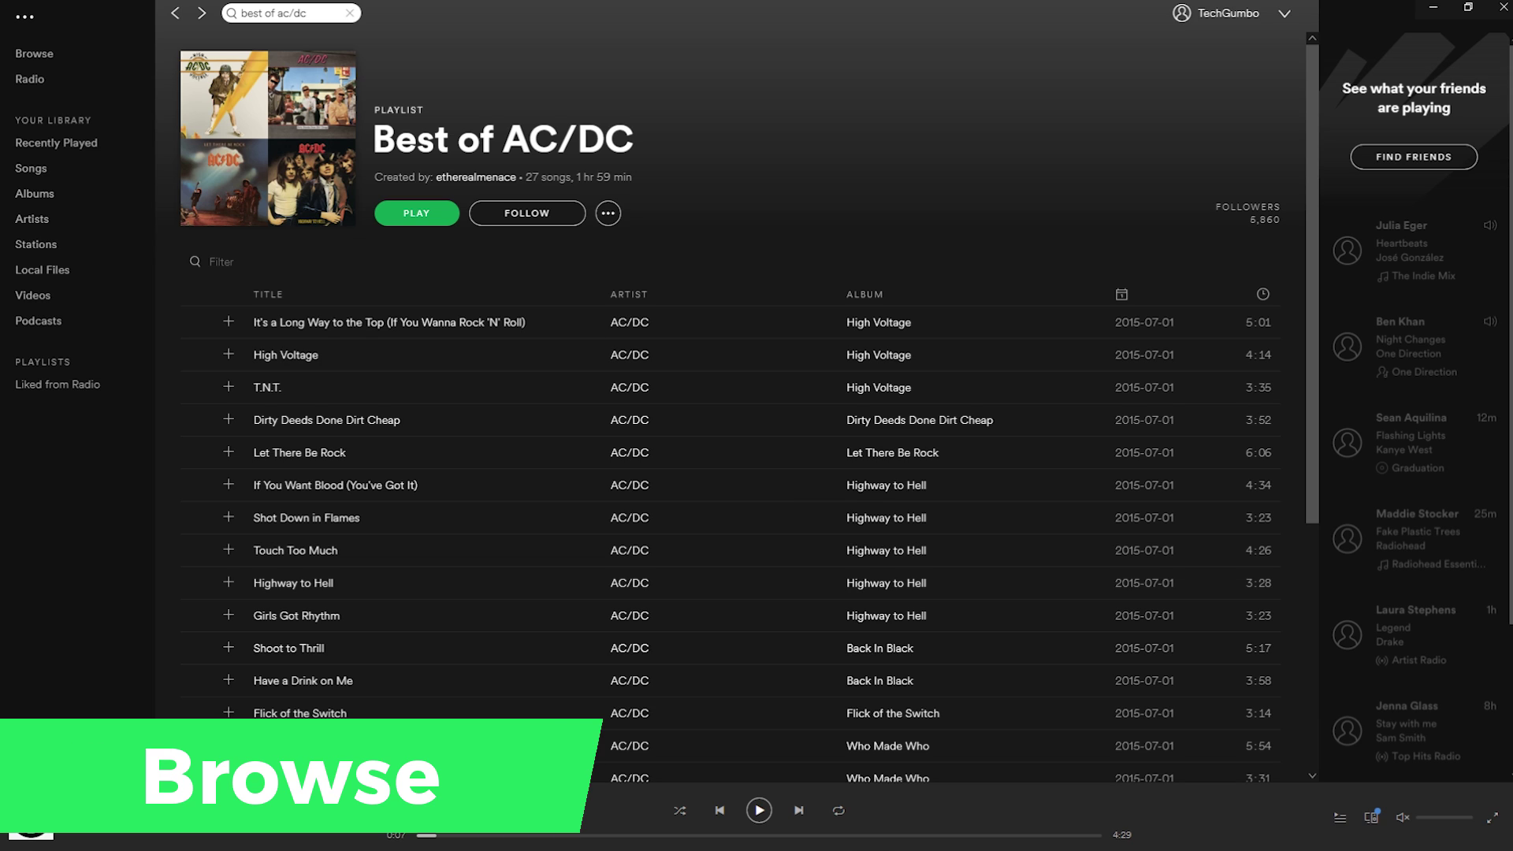
Go to Browse and scroll through its Overview toward the Genres & Moods section.
click(35, 59)
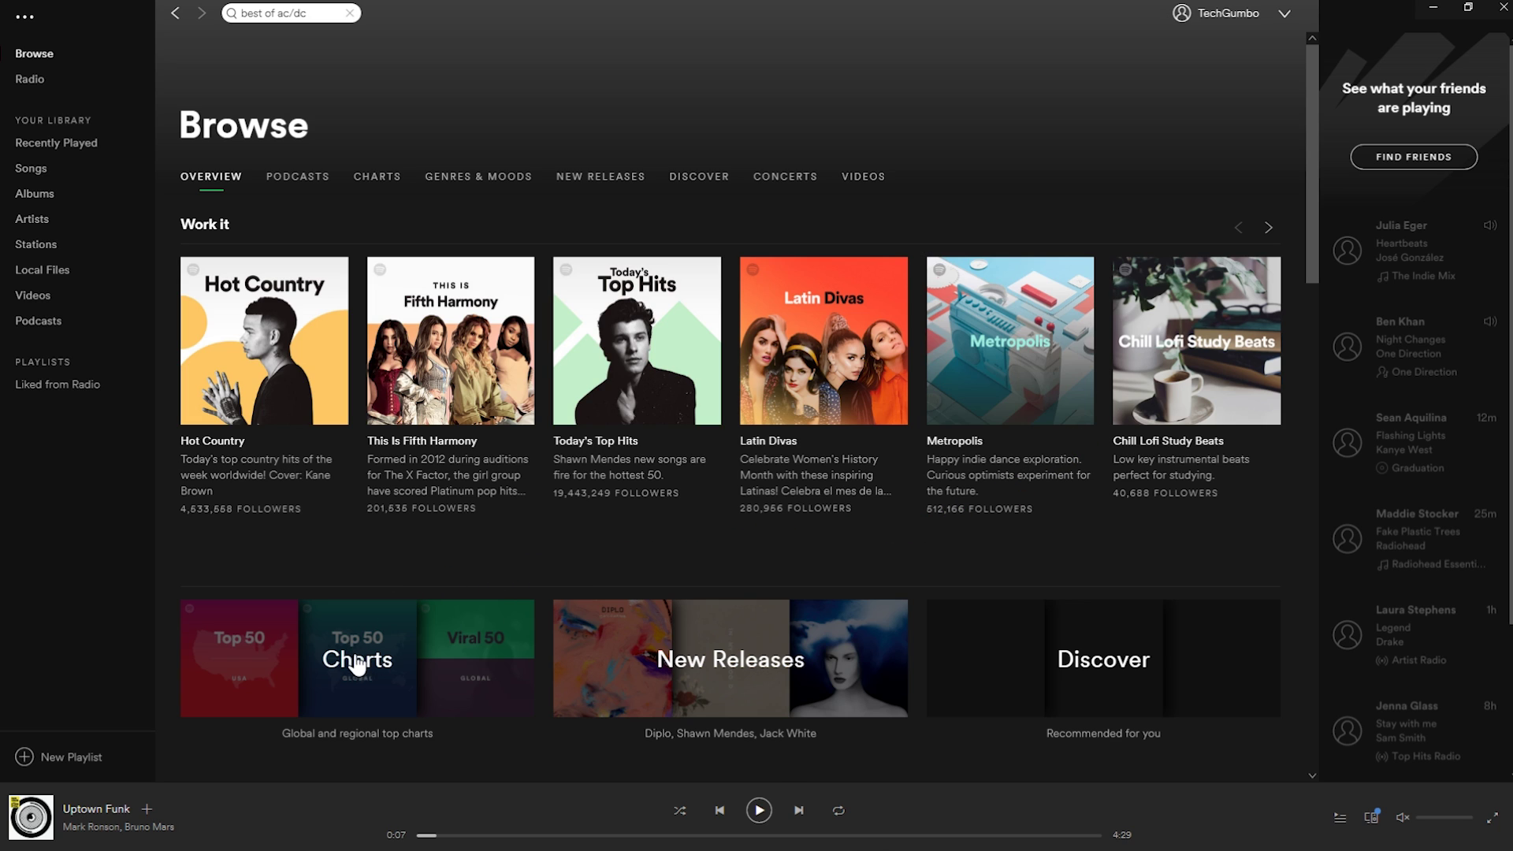
scroll(786, 662, down, 1)
scroll(791, 646, down, 10)
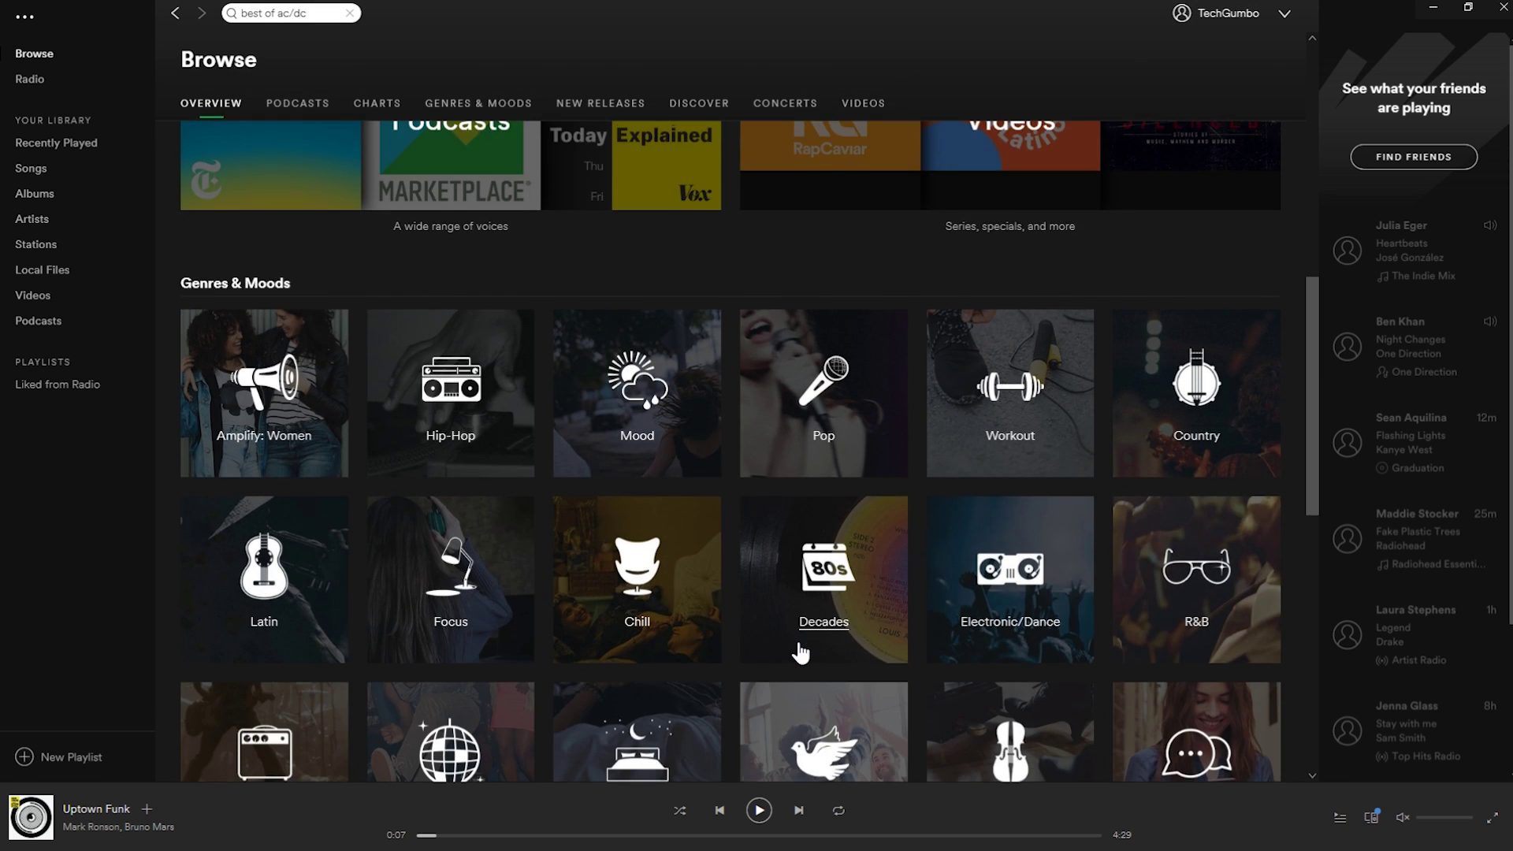
scroll(800, 648, up, 1)
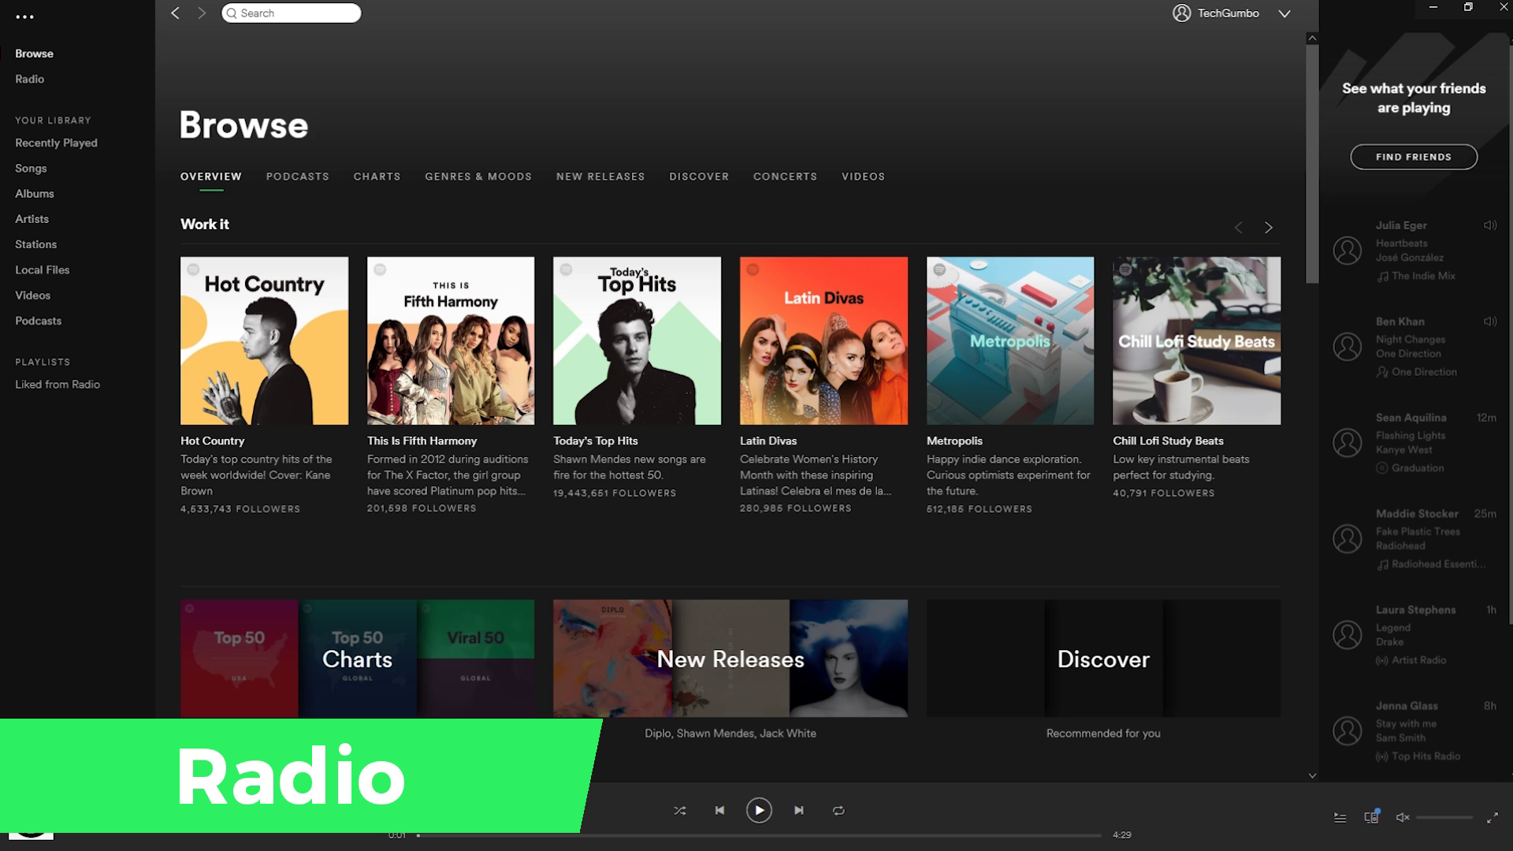
On the Radio page, start a new station based on Toby Keith's 'Red Solo Cup'.
click(40, 84)
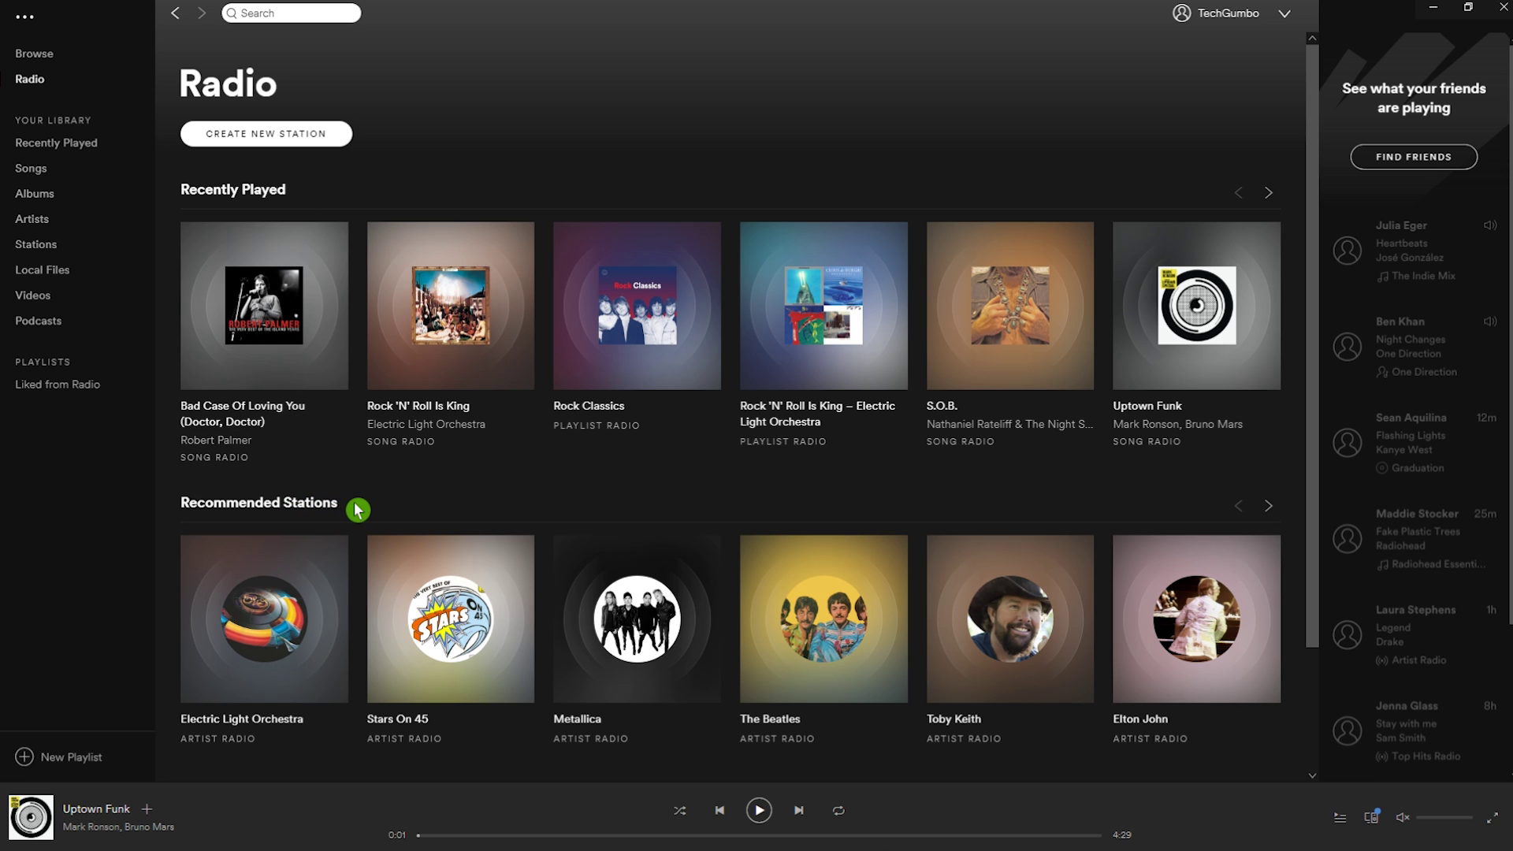
scroll(357, 510, down, 2)
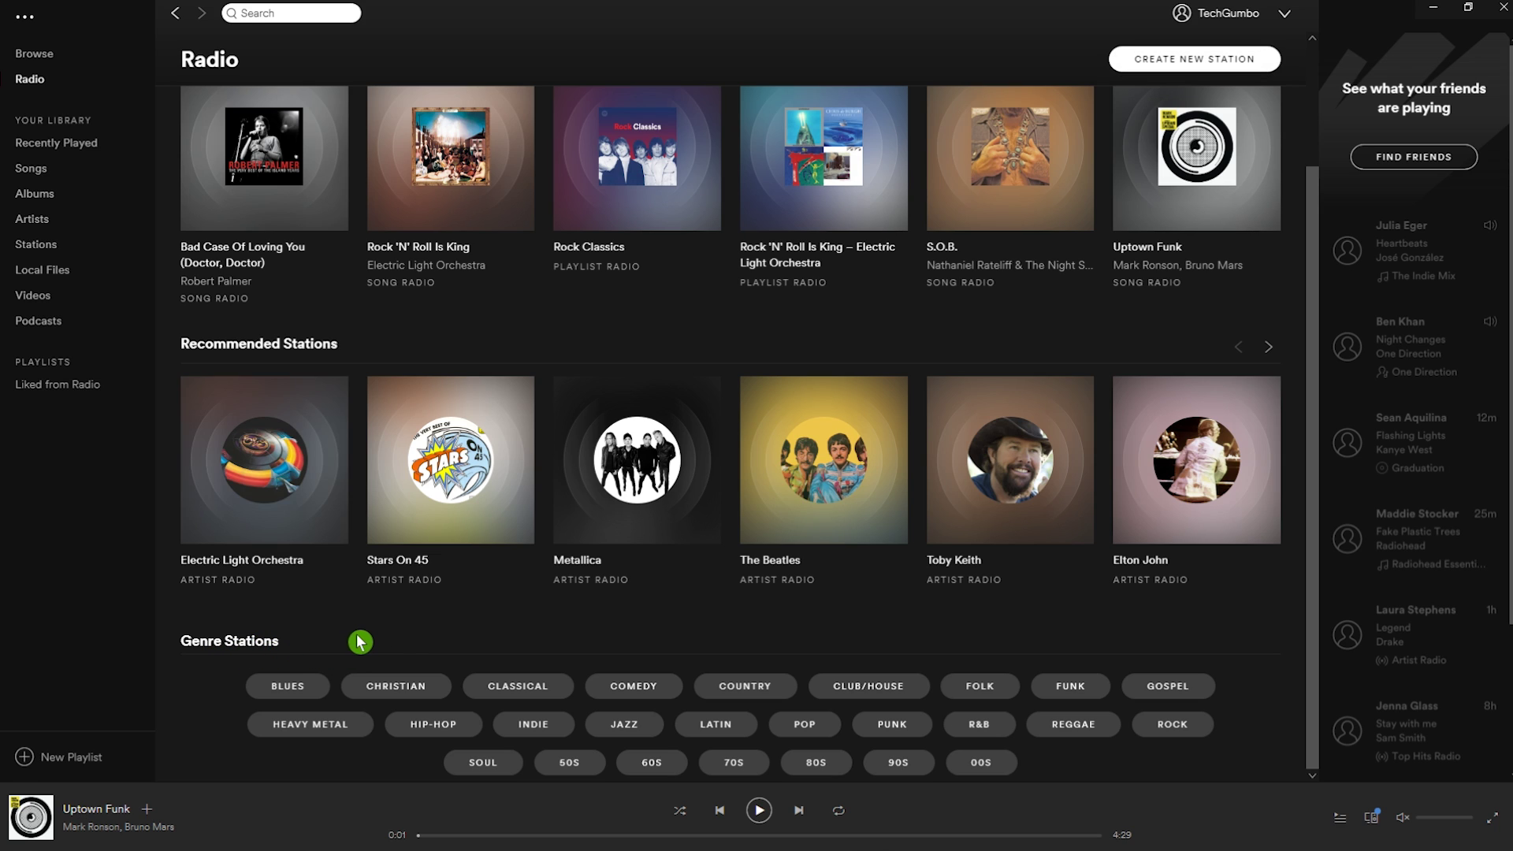
click(1231, 66)
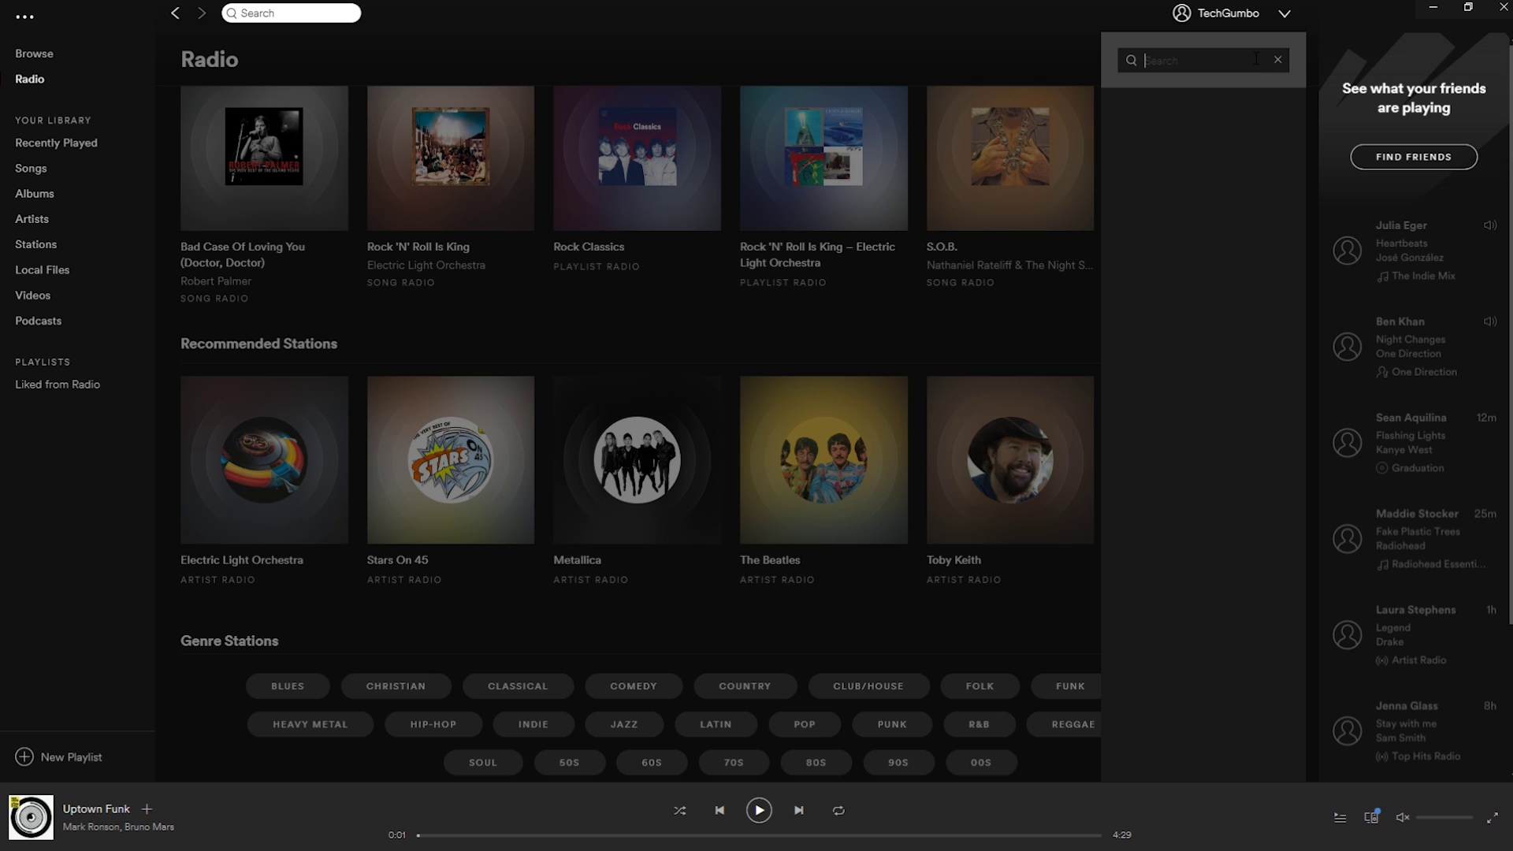
text(red so)
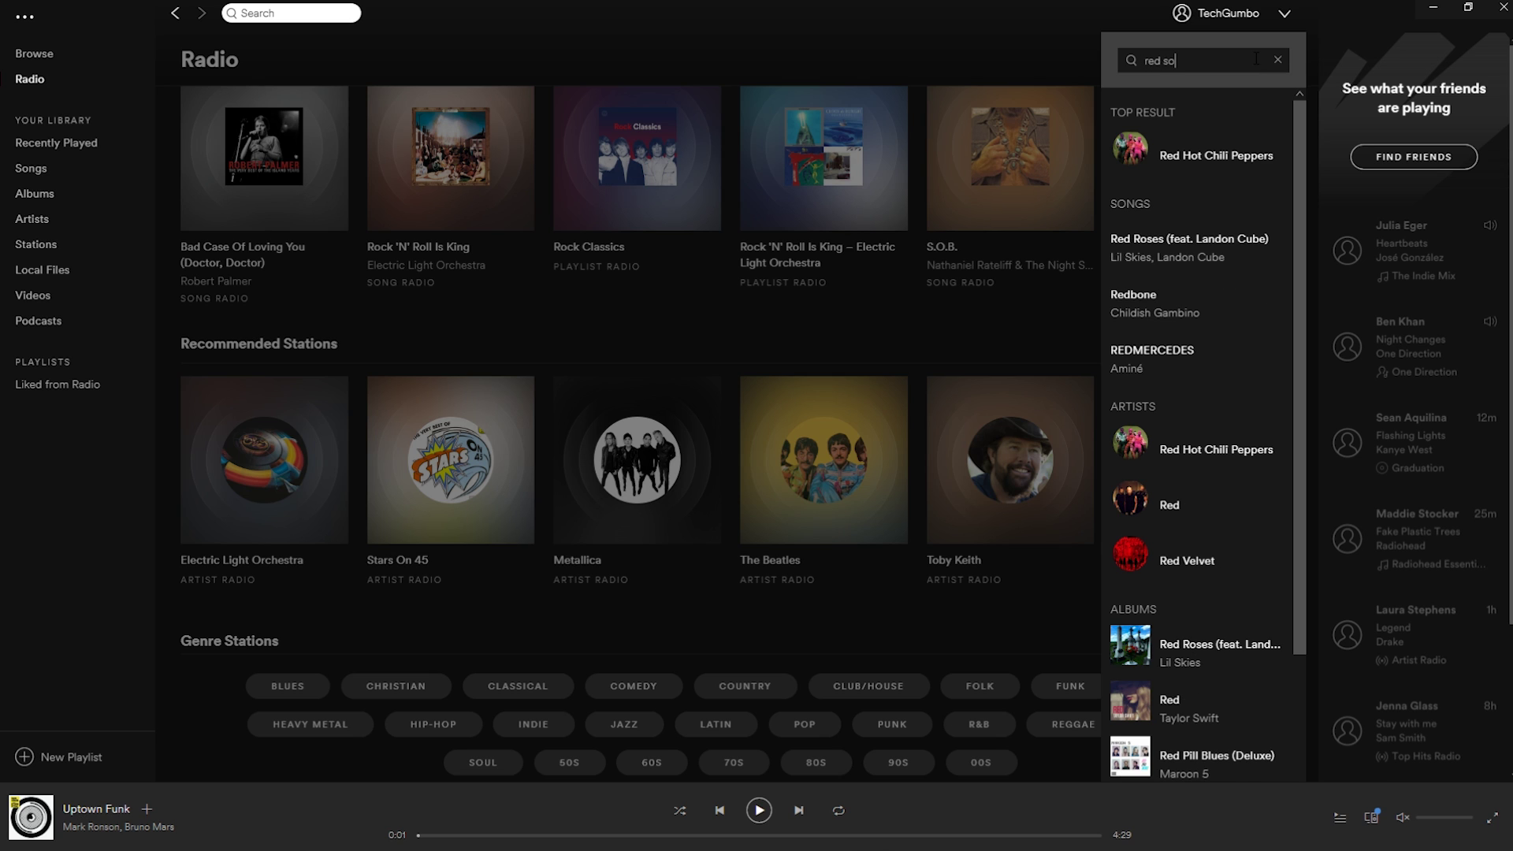
text(lo cup)
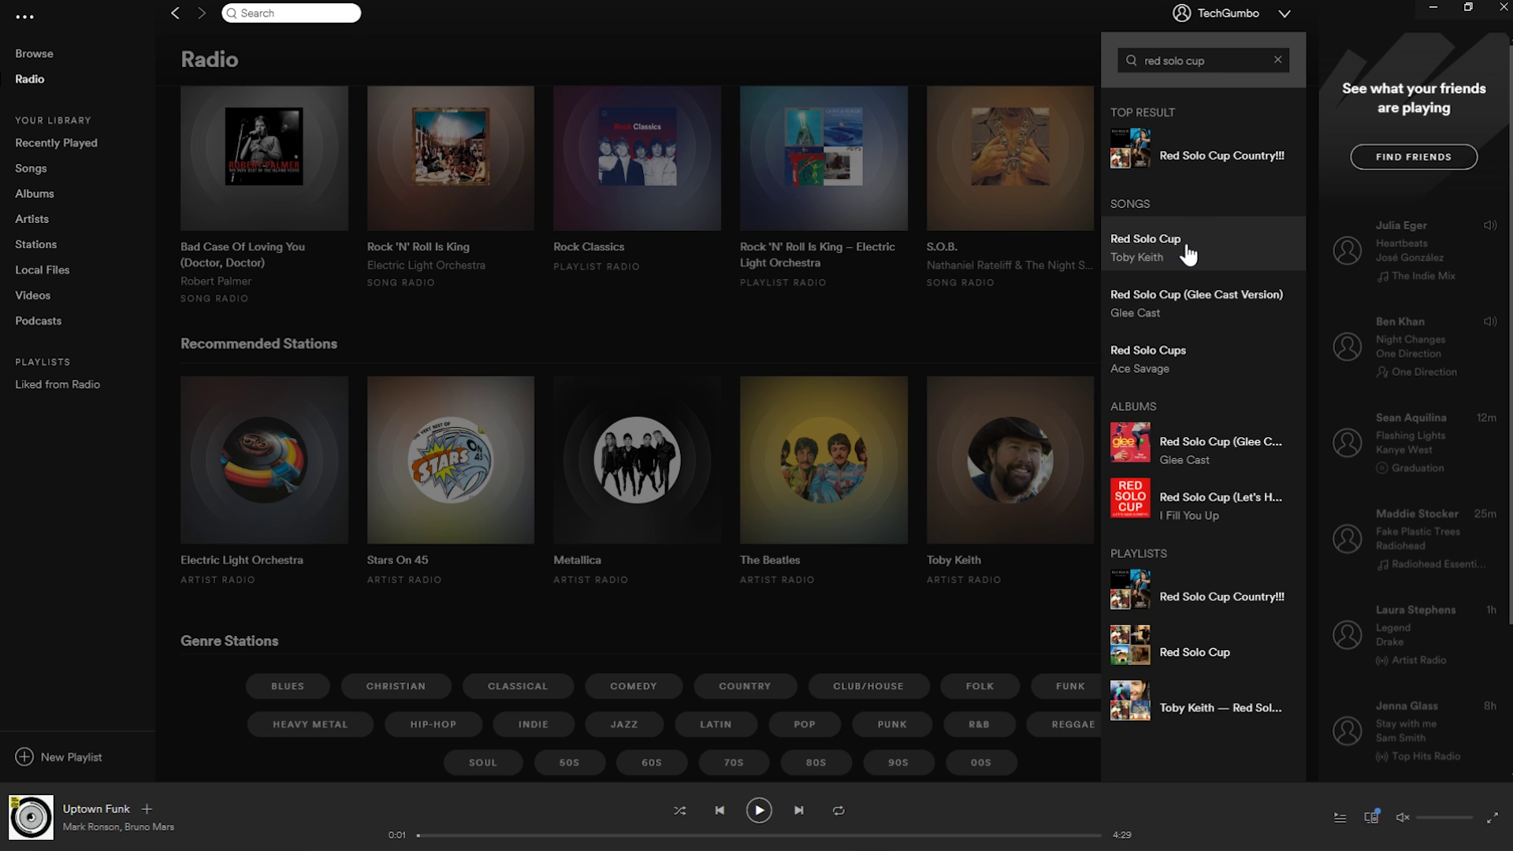
click(1187, 254)
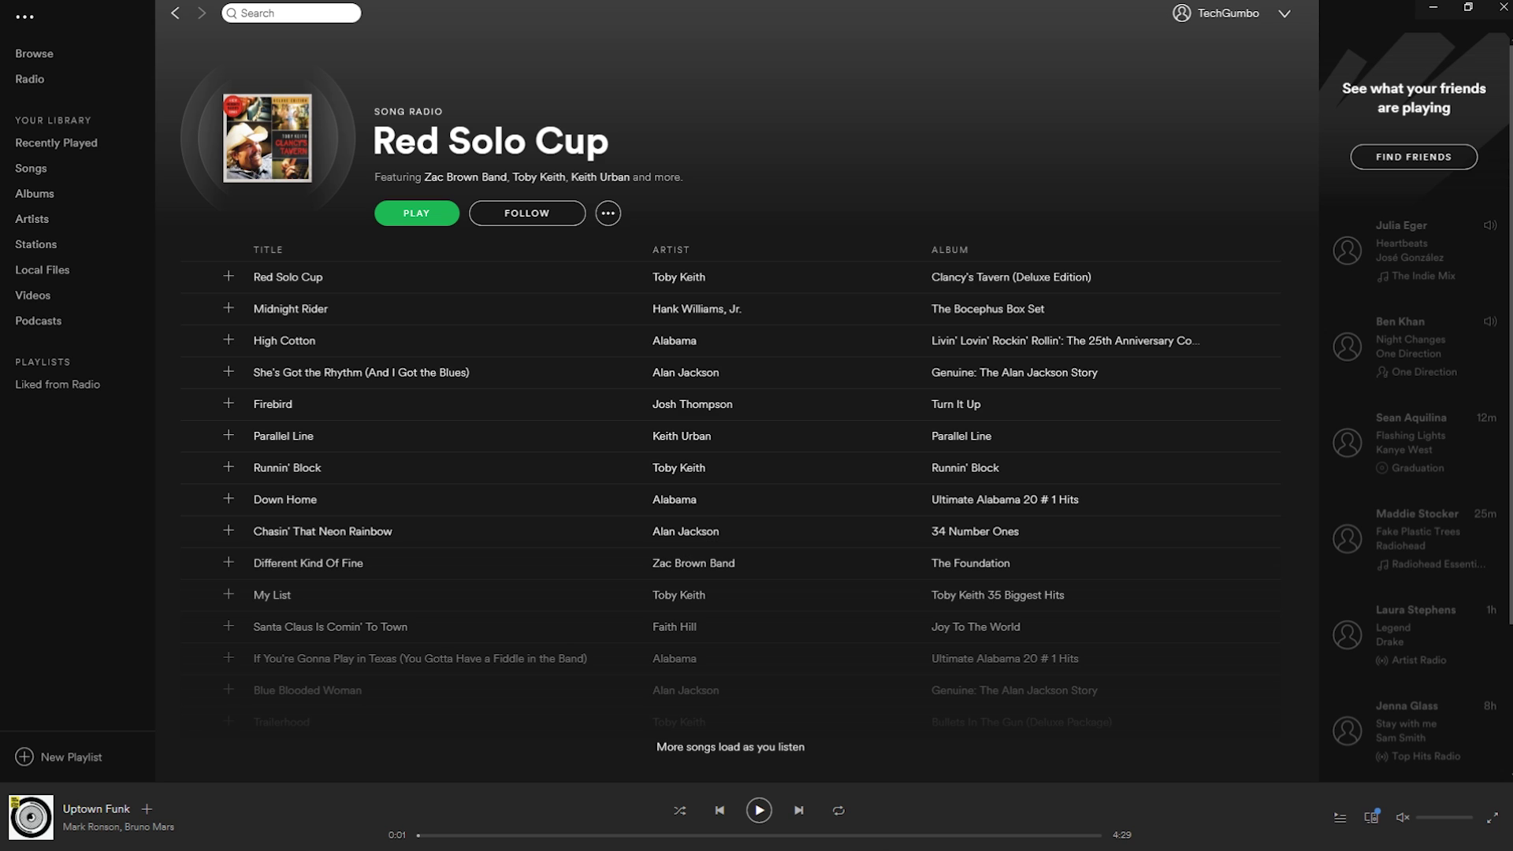
Play the Red Solo Cup station, thumbs-up its song, and open the Liked from Radio playlist.
click(433, 211)
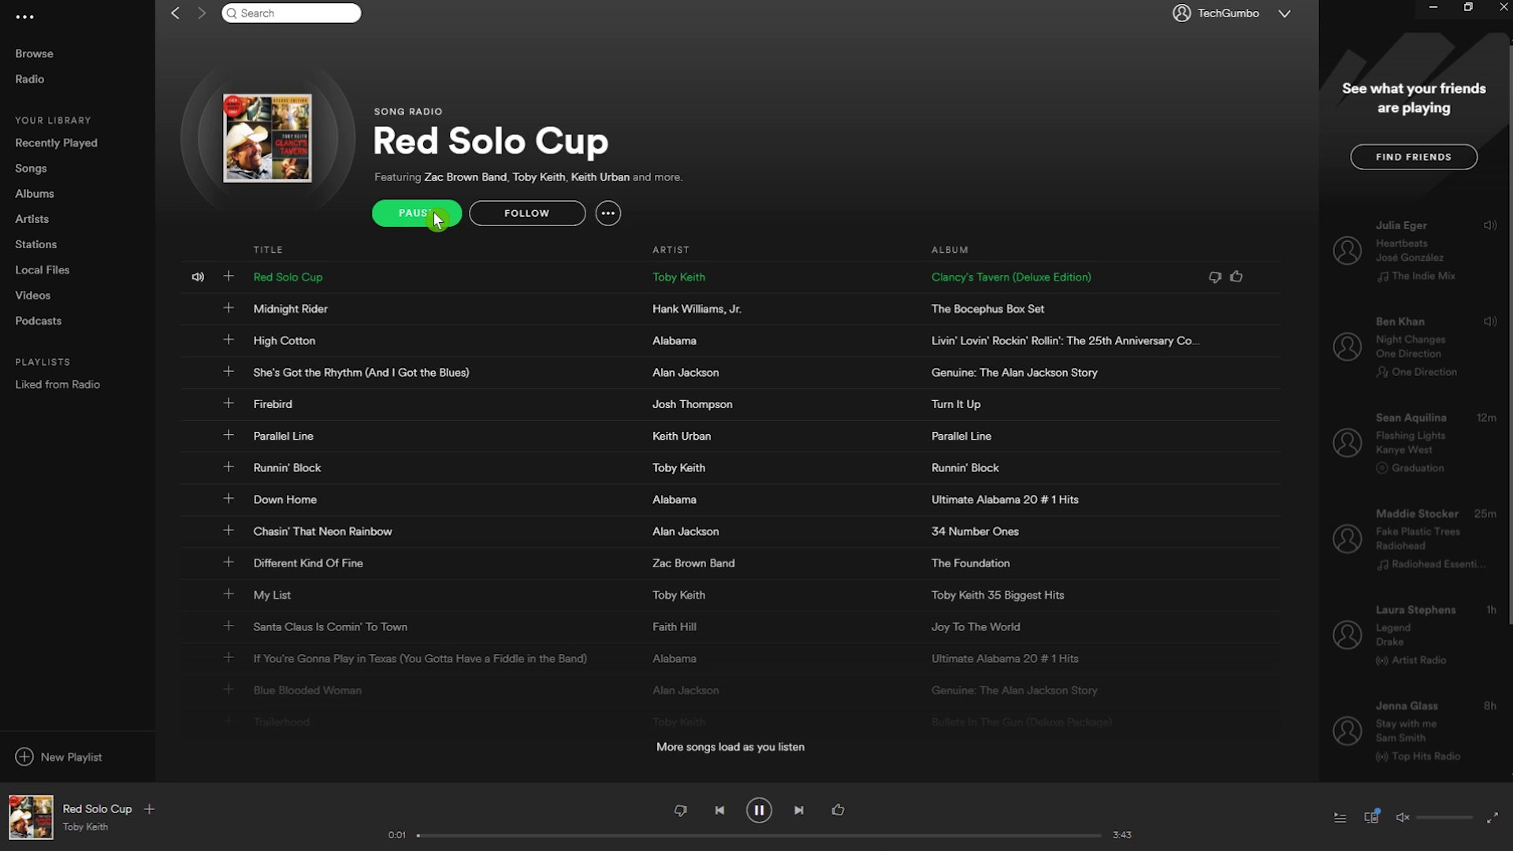
click(1238, 278)
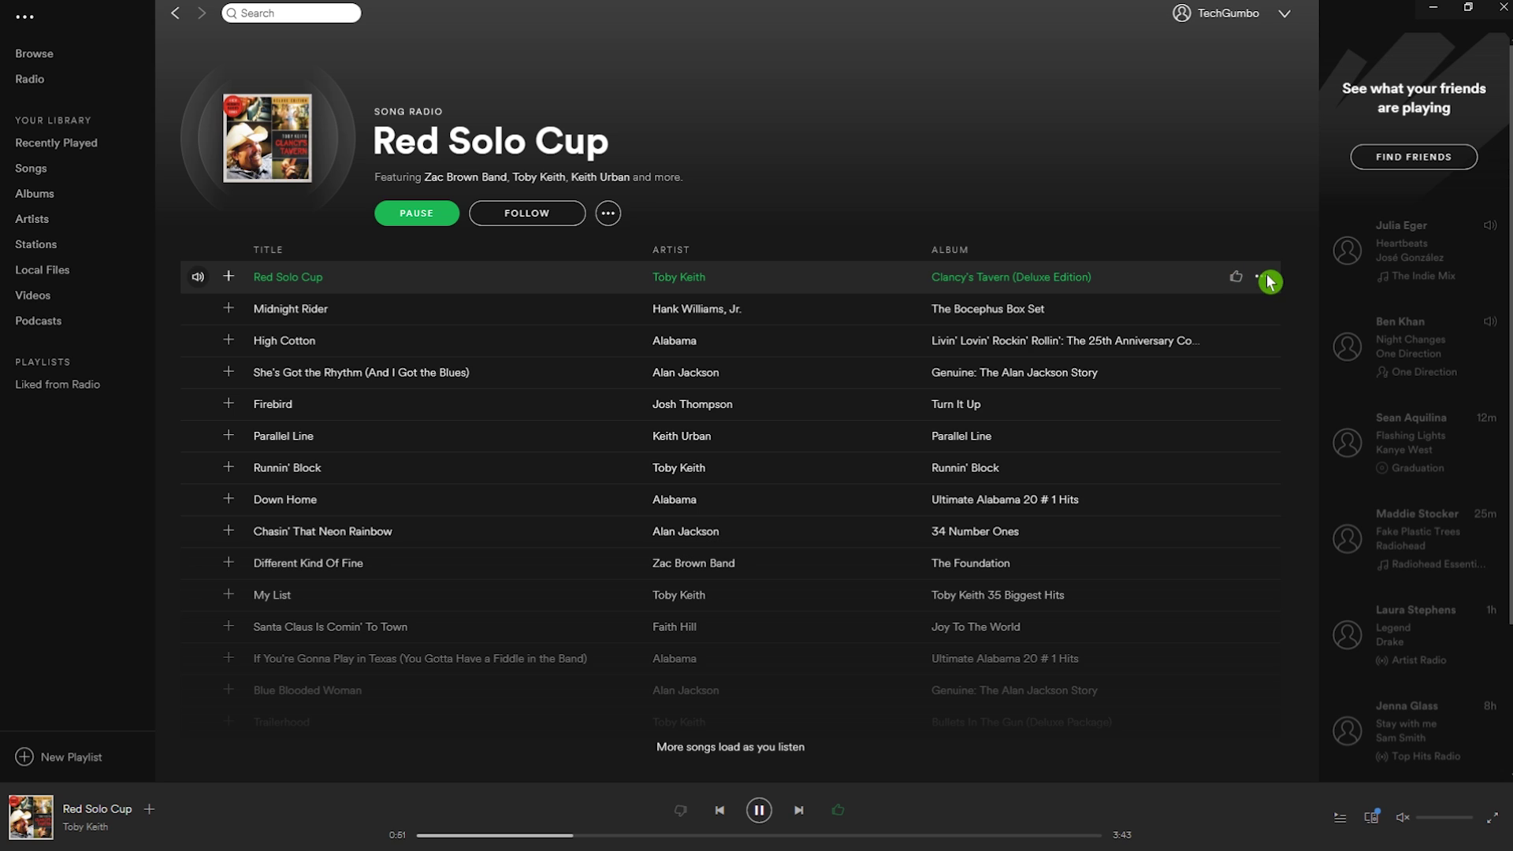
click(61, 388)
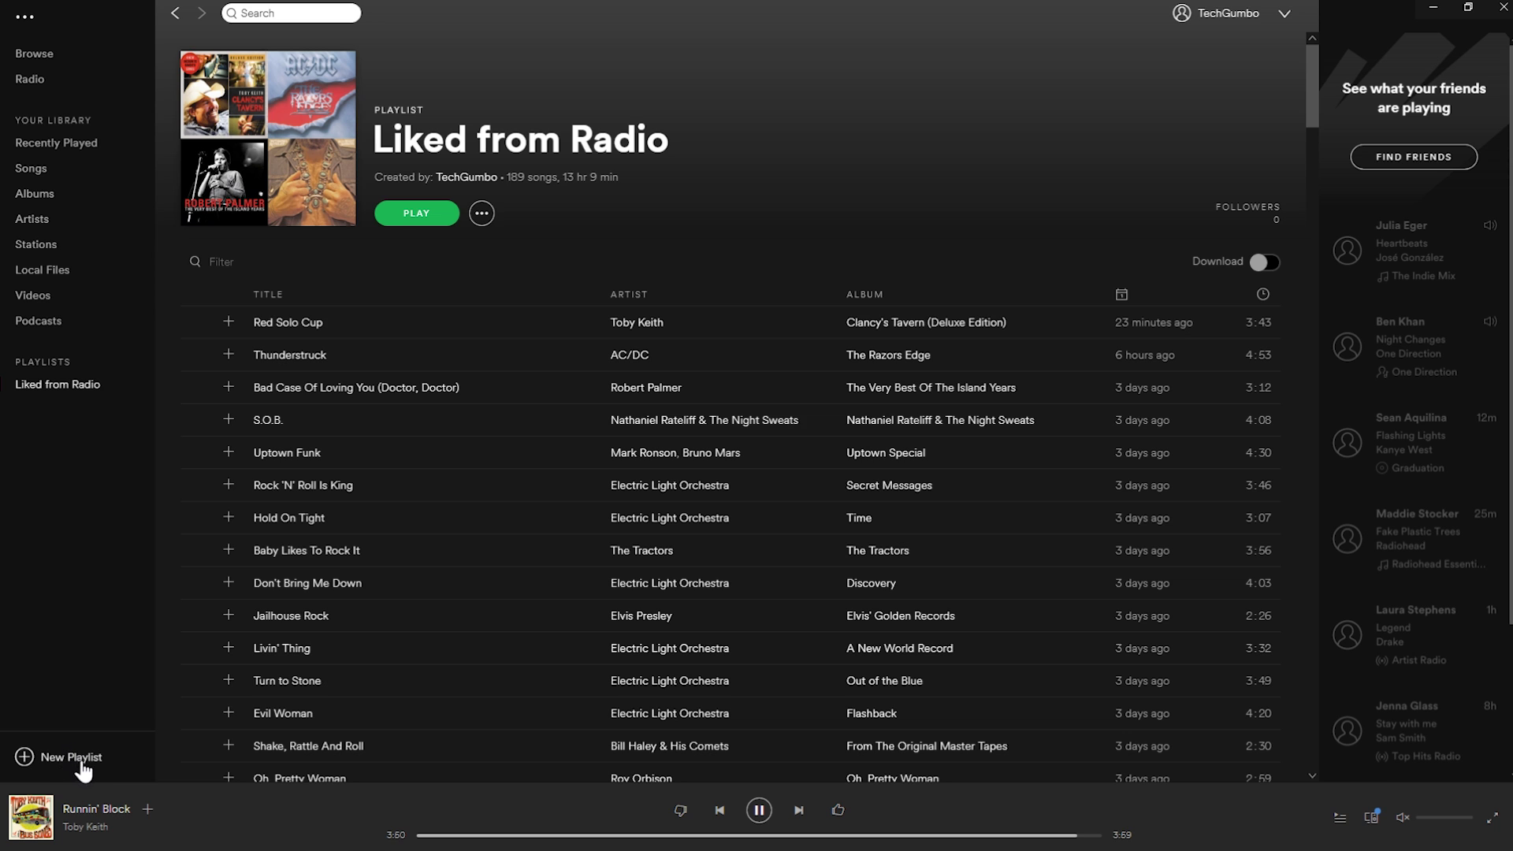
Make a new playlist 'Road Trip' with description 'Music for a long road trip.'.
click(47, 757)
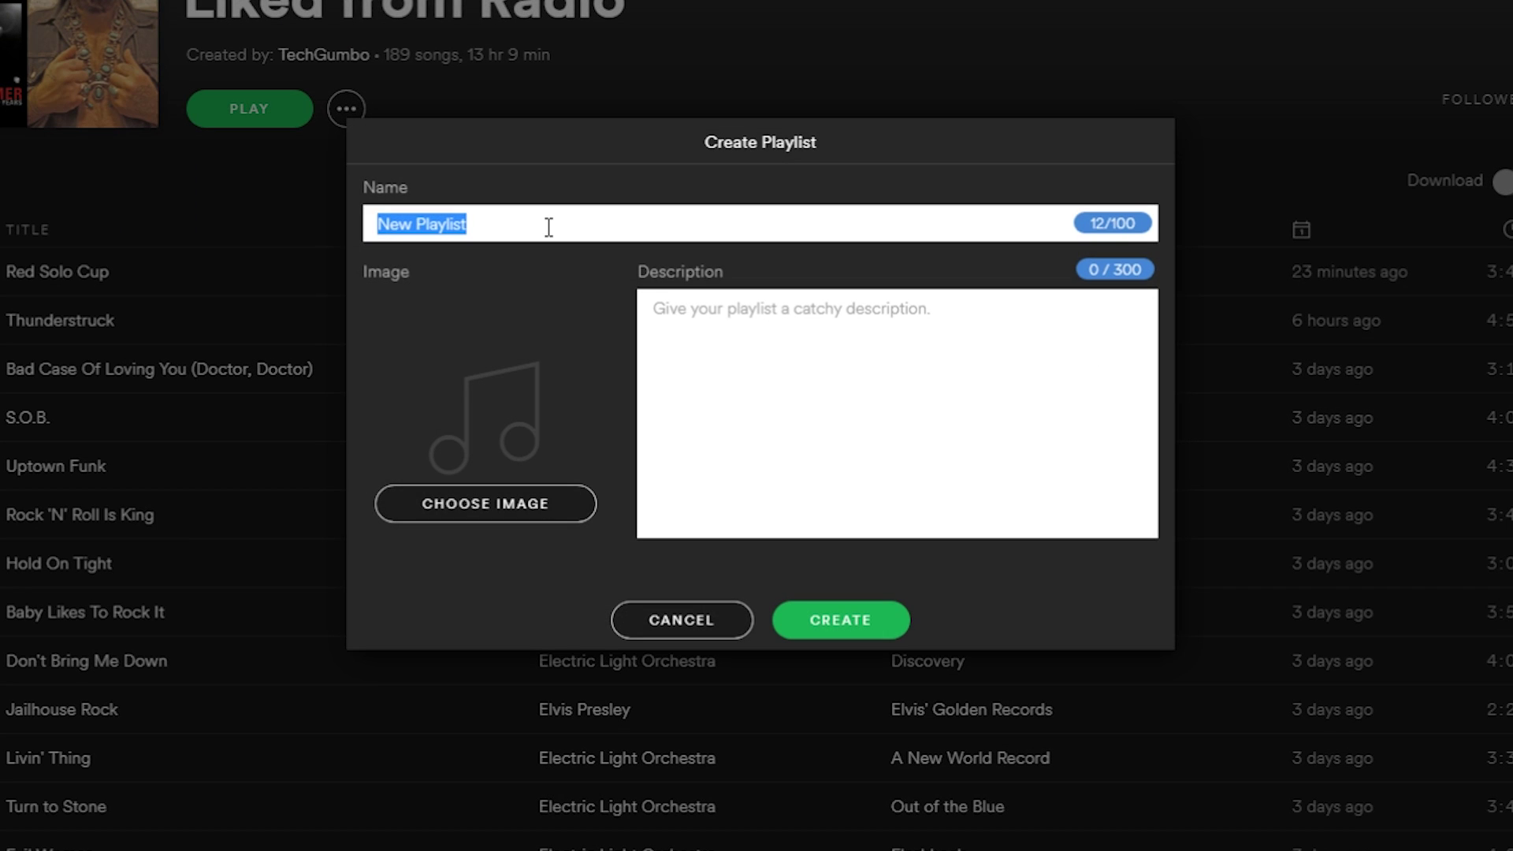
text(Road Trip)
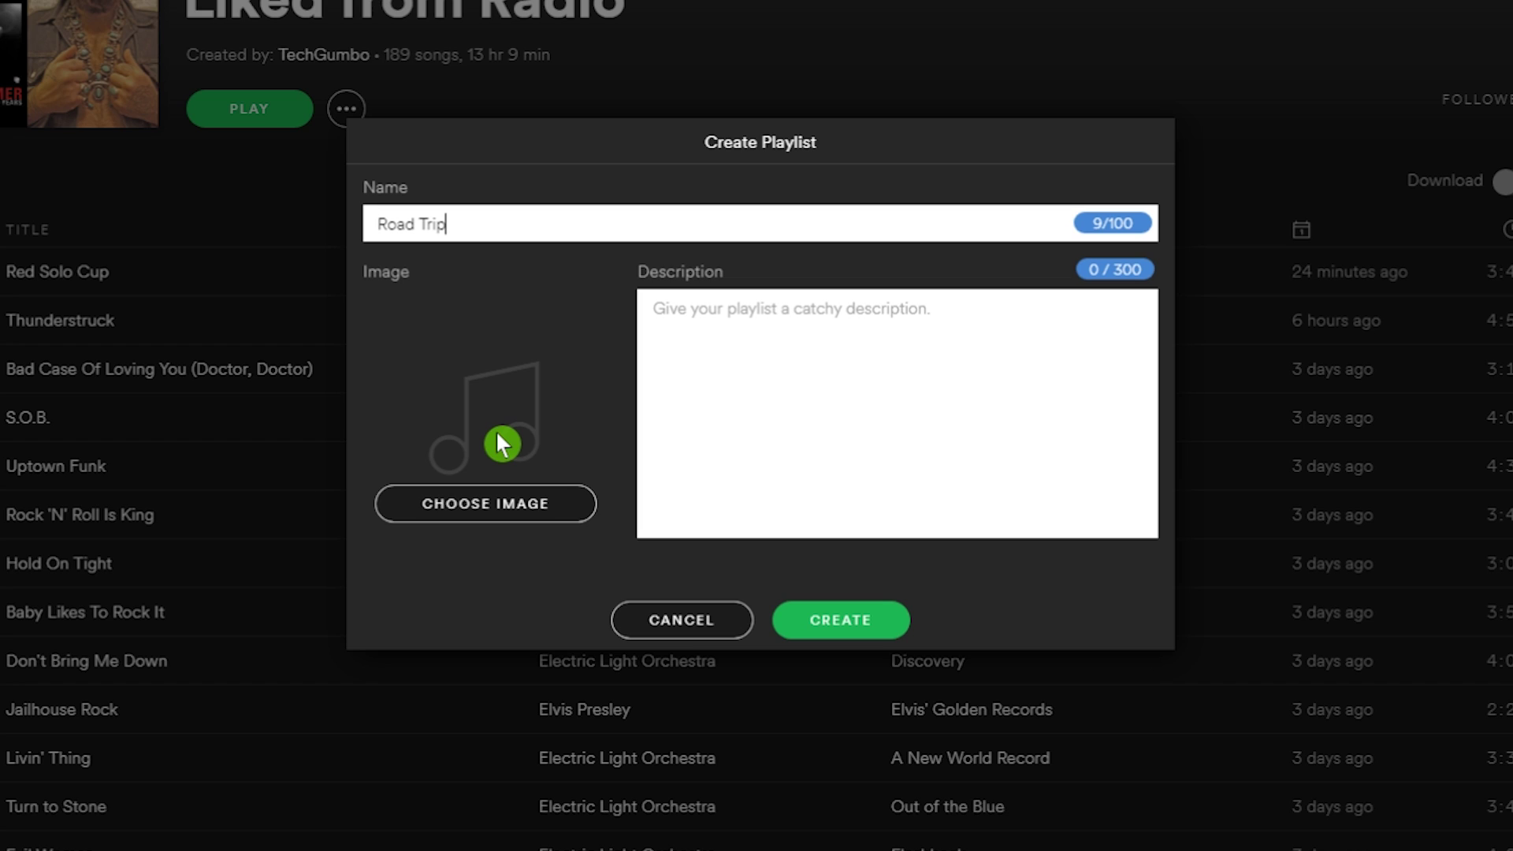
click(772, 312)
text(Musi)
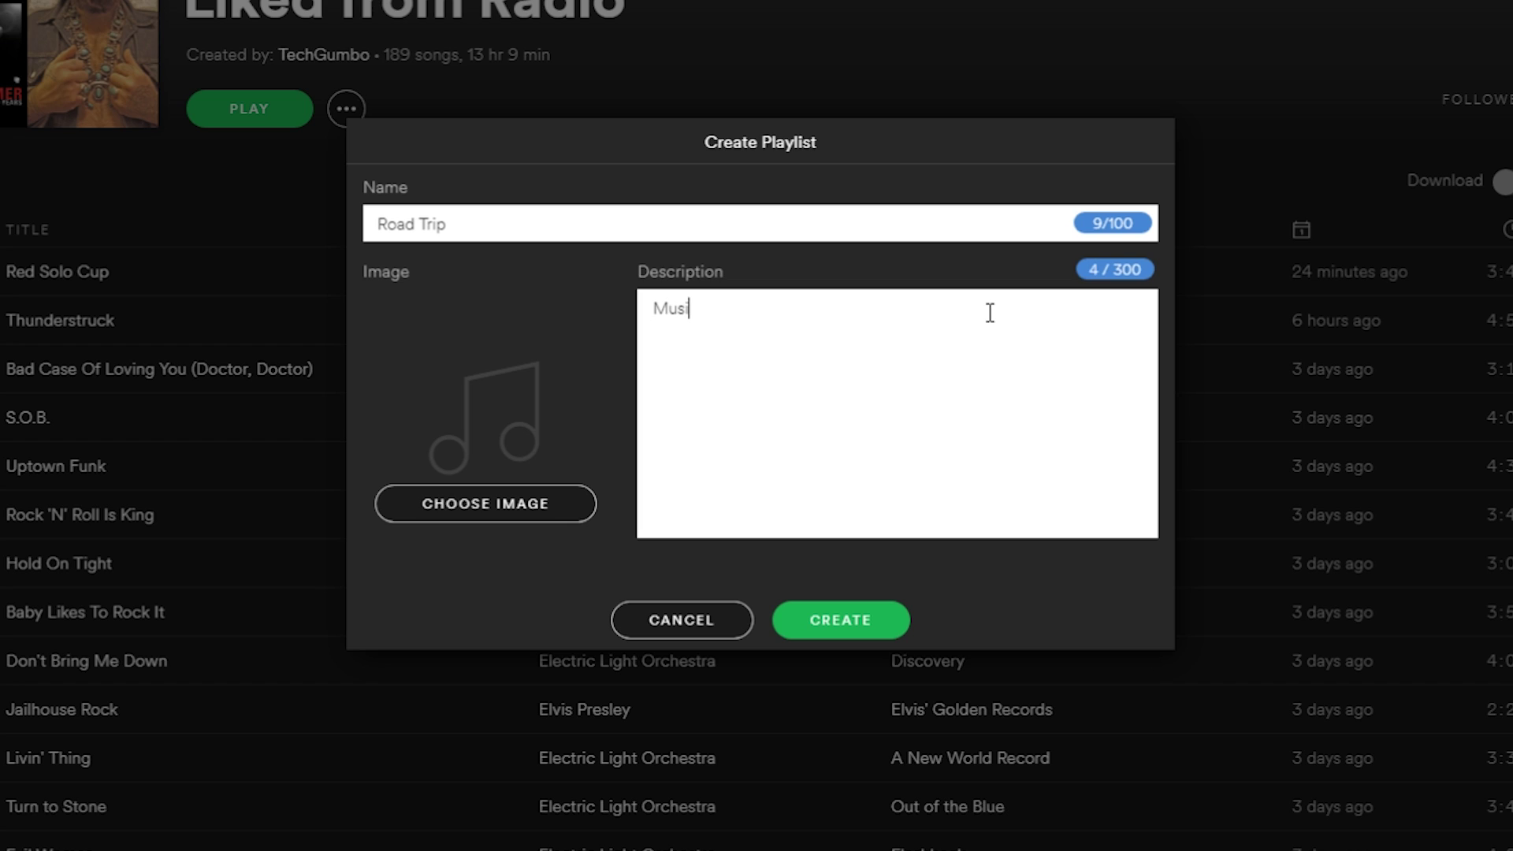
text(c for a long road trip.)
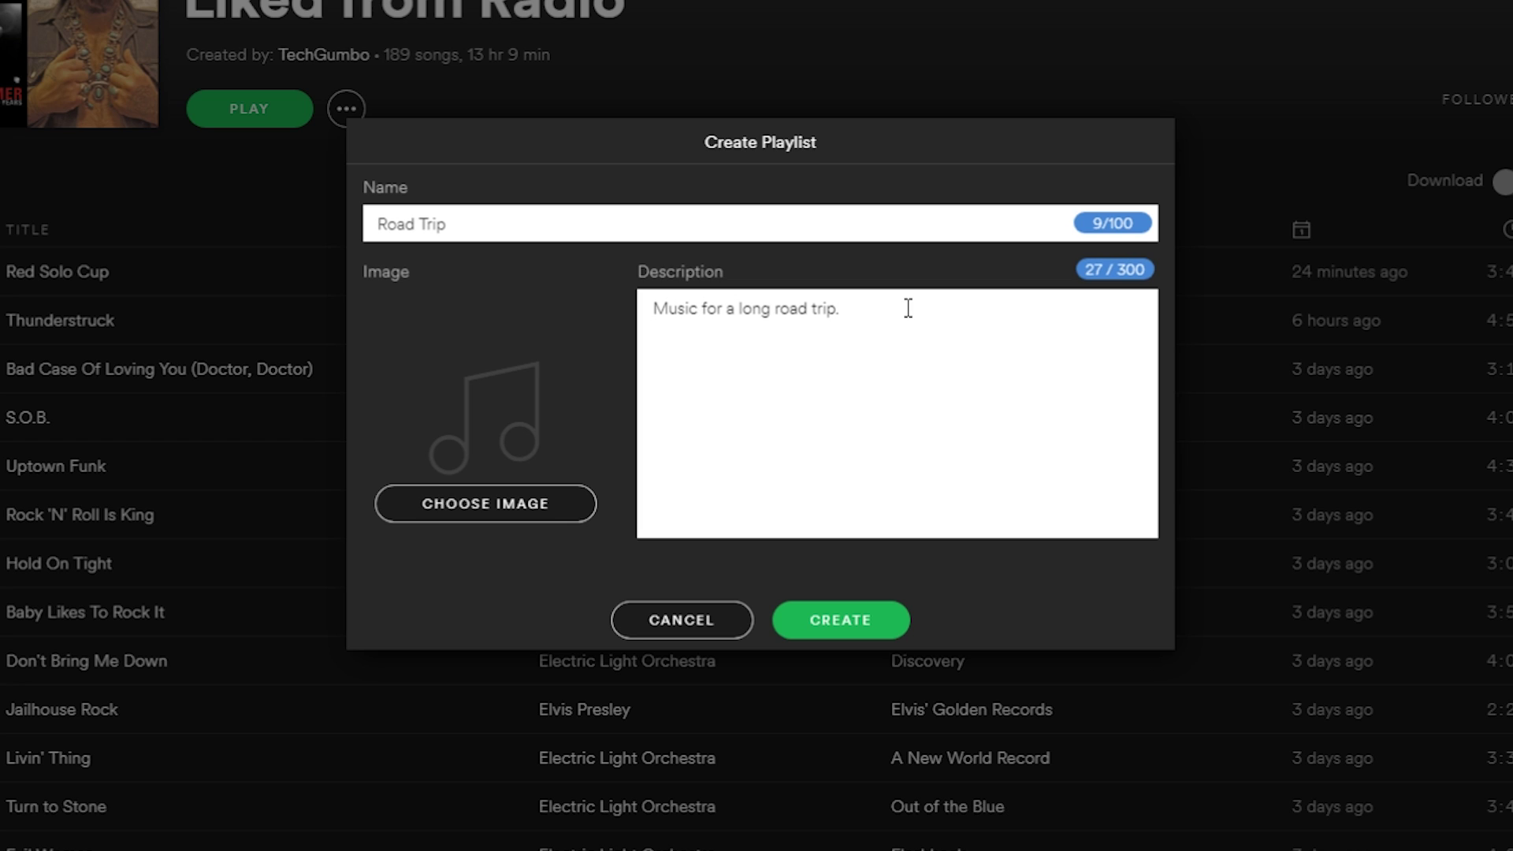
click(850, 613)
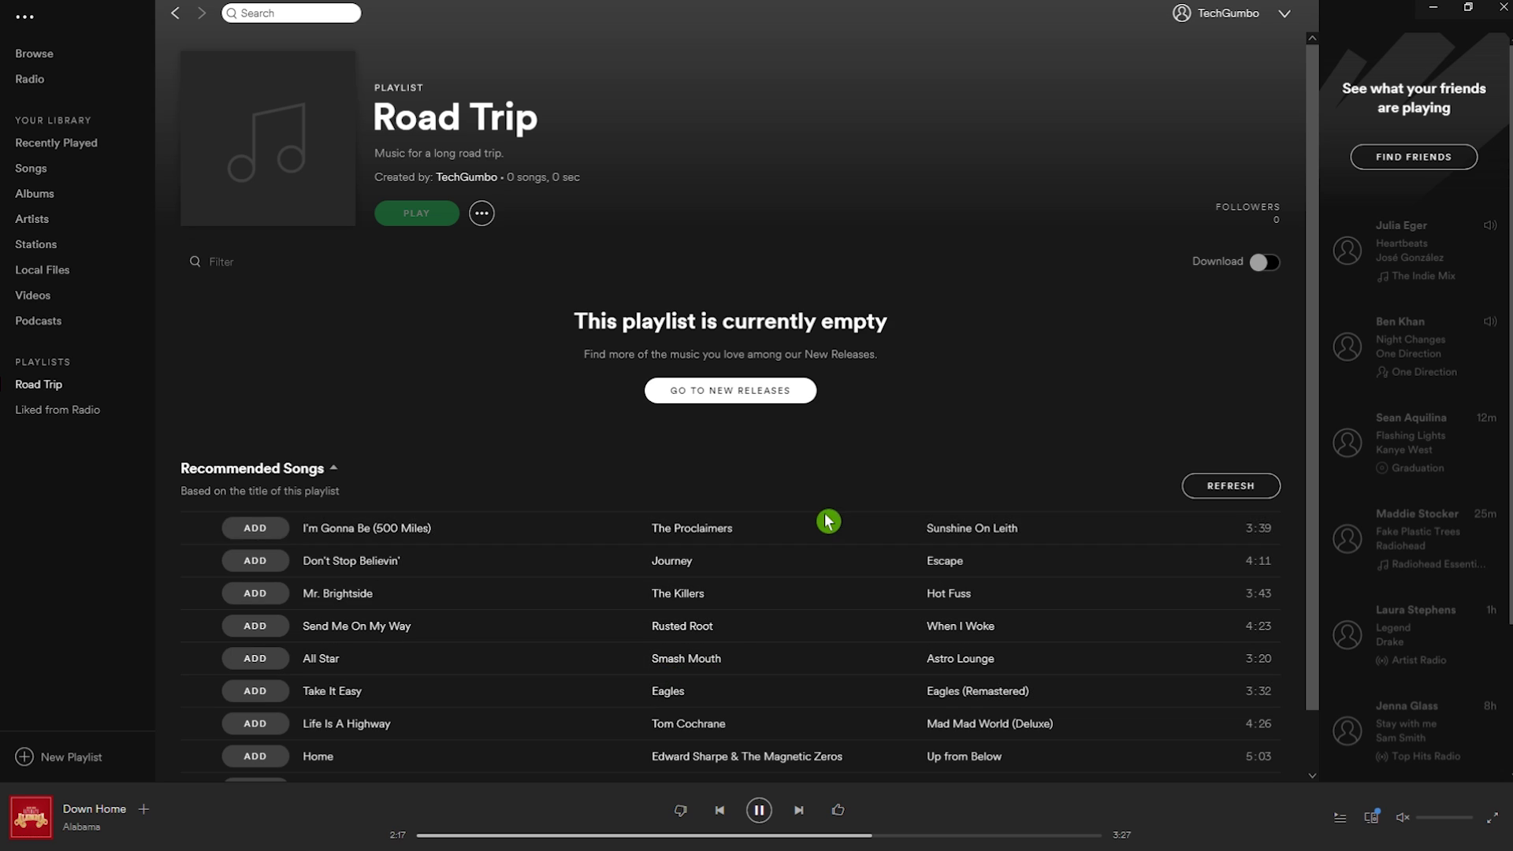
Add The Proclaimers' 'I'm Gonna Be (500 Miles)' to Road Trip, then return to Browse.
click(1216, 537)
mouse_move(1253, 731)
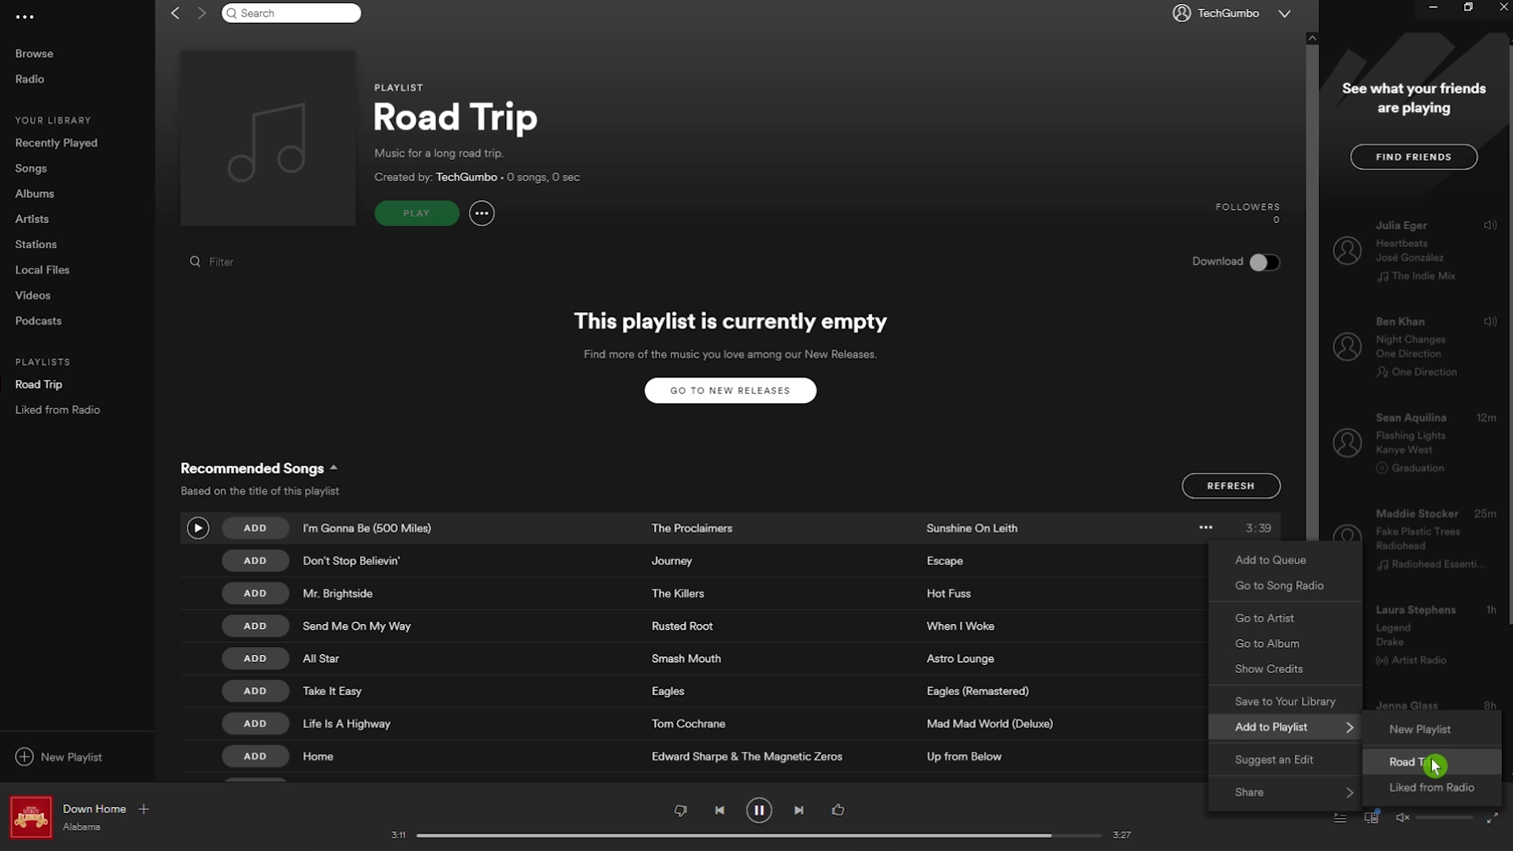
click(1434, 762)
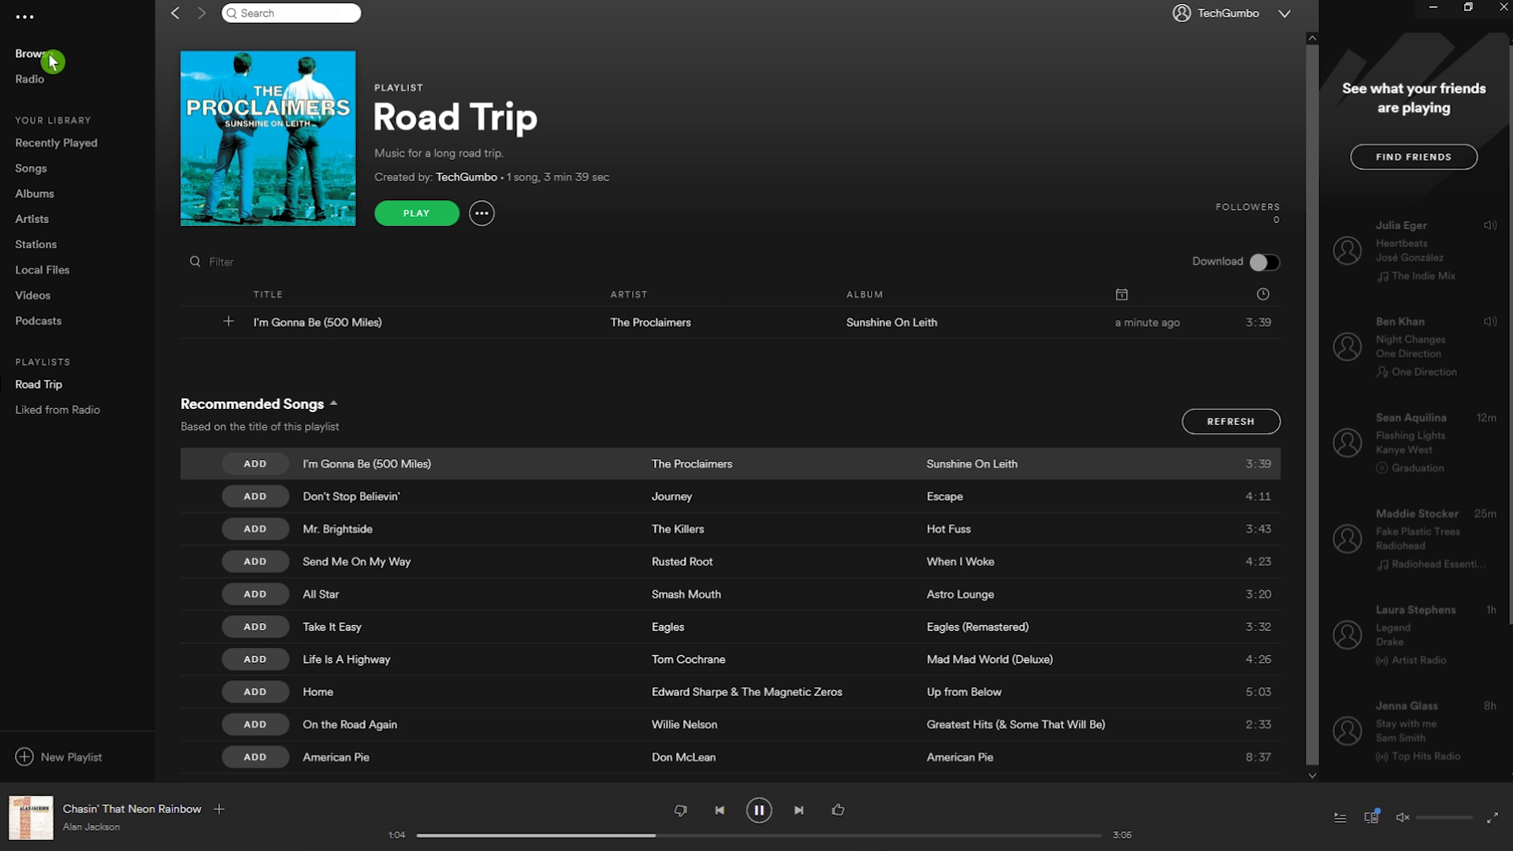
click(50, 61)
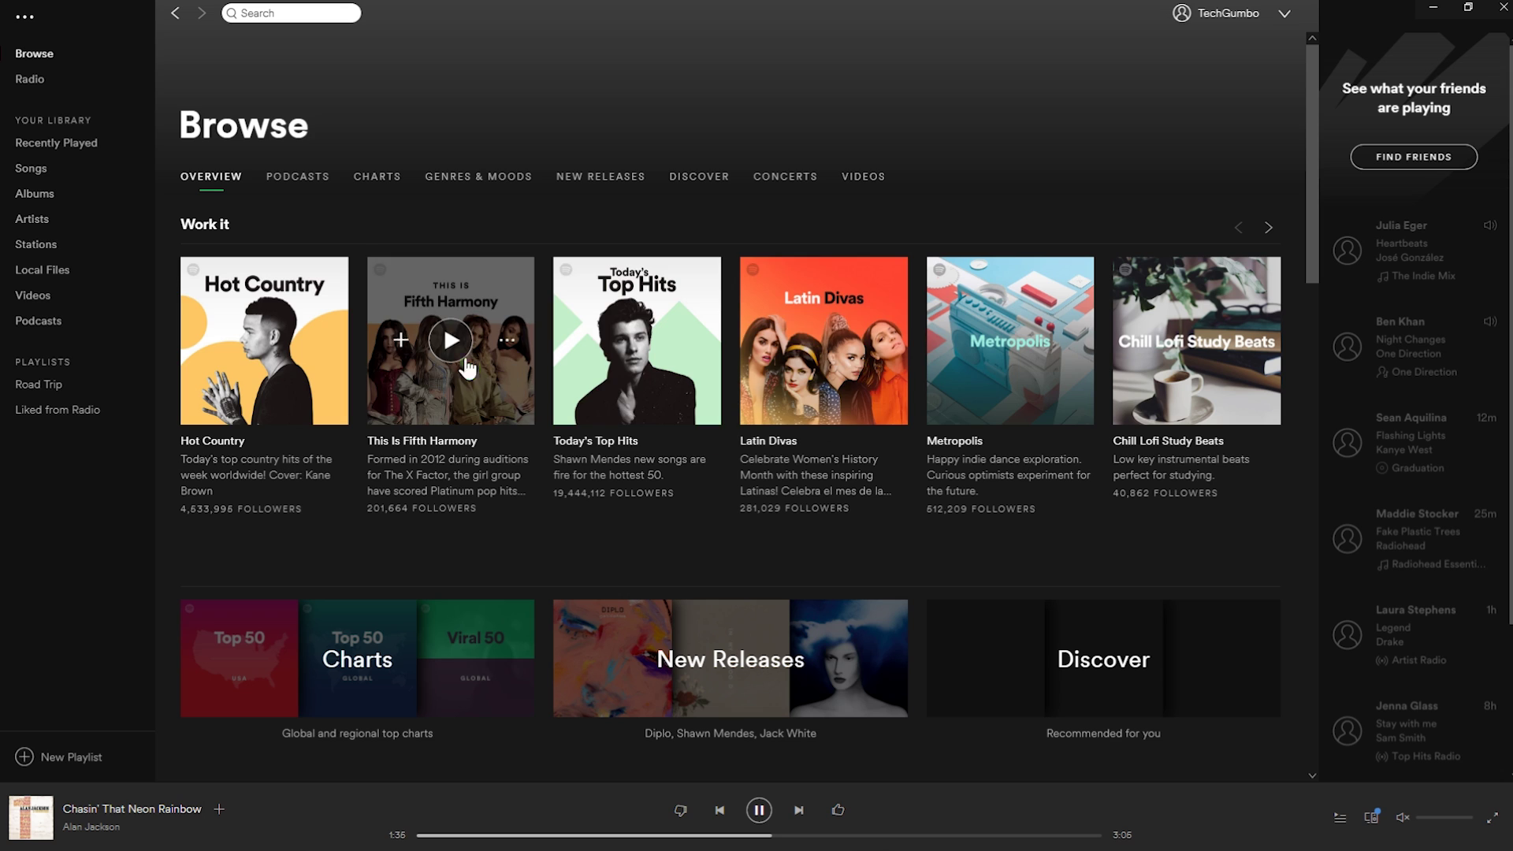
Follow the This Is Fifth Harmony playlist from Browse, then view the Road Trip playlist.
click(447, 396)
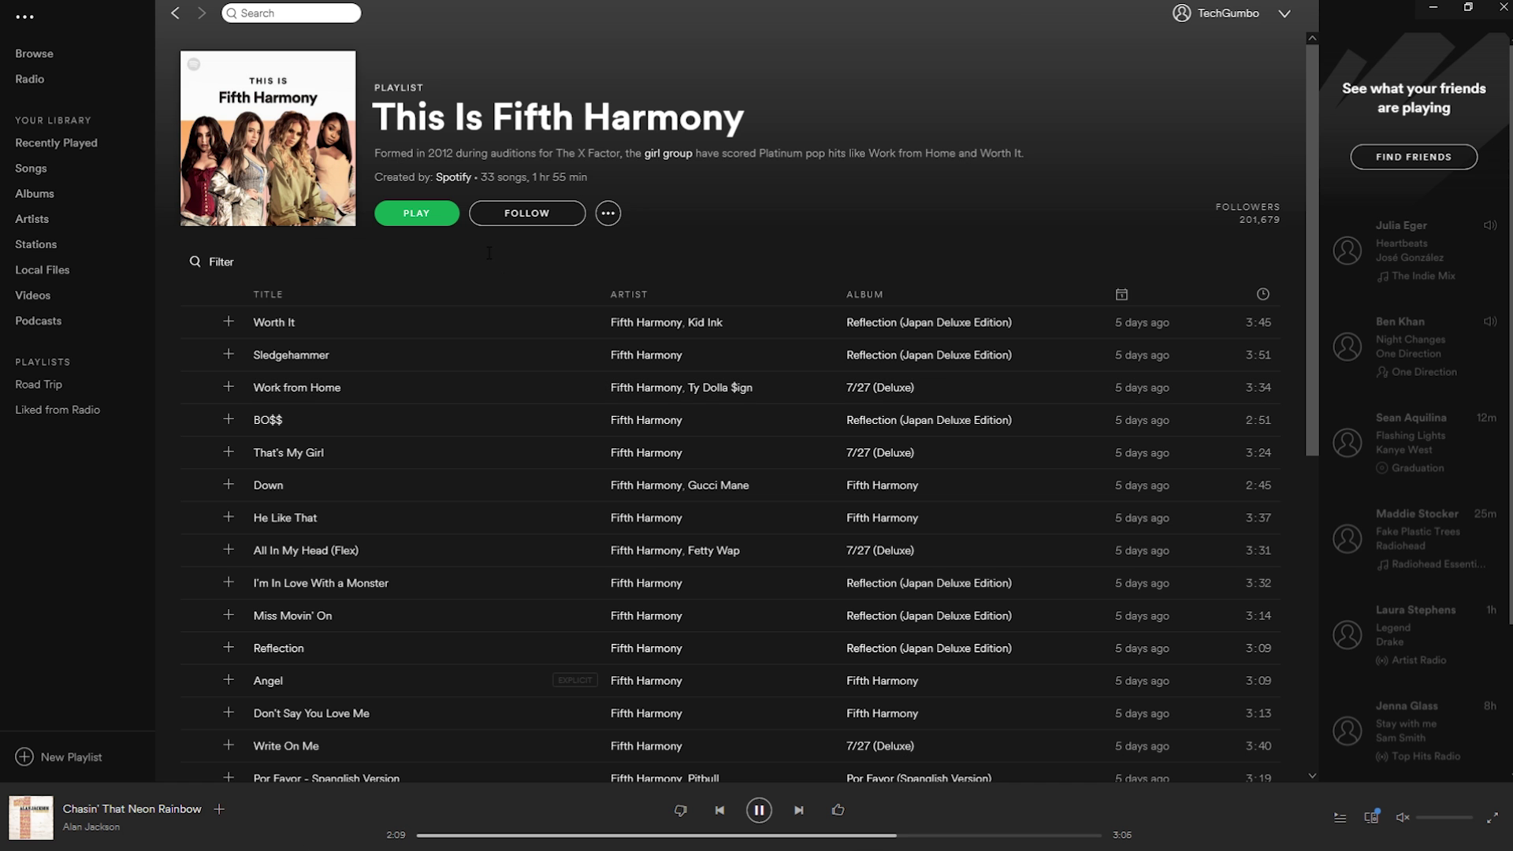
click(526, 213)
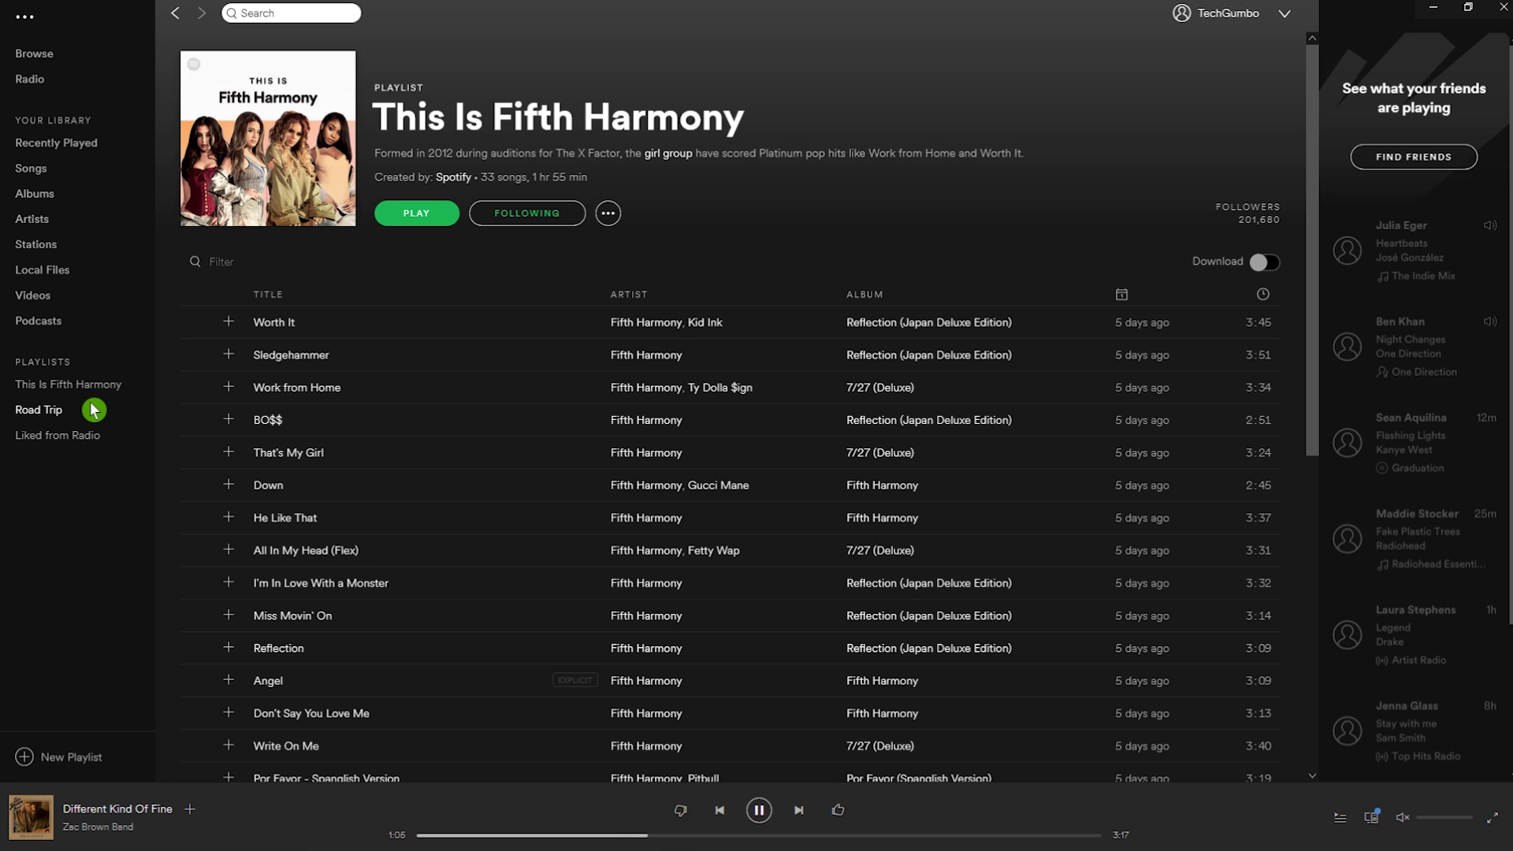
click(60, 416)
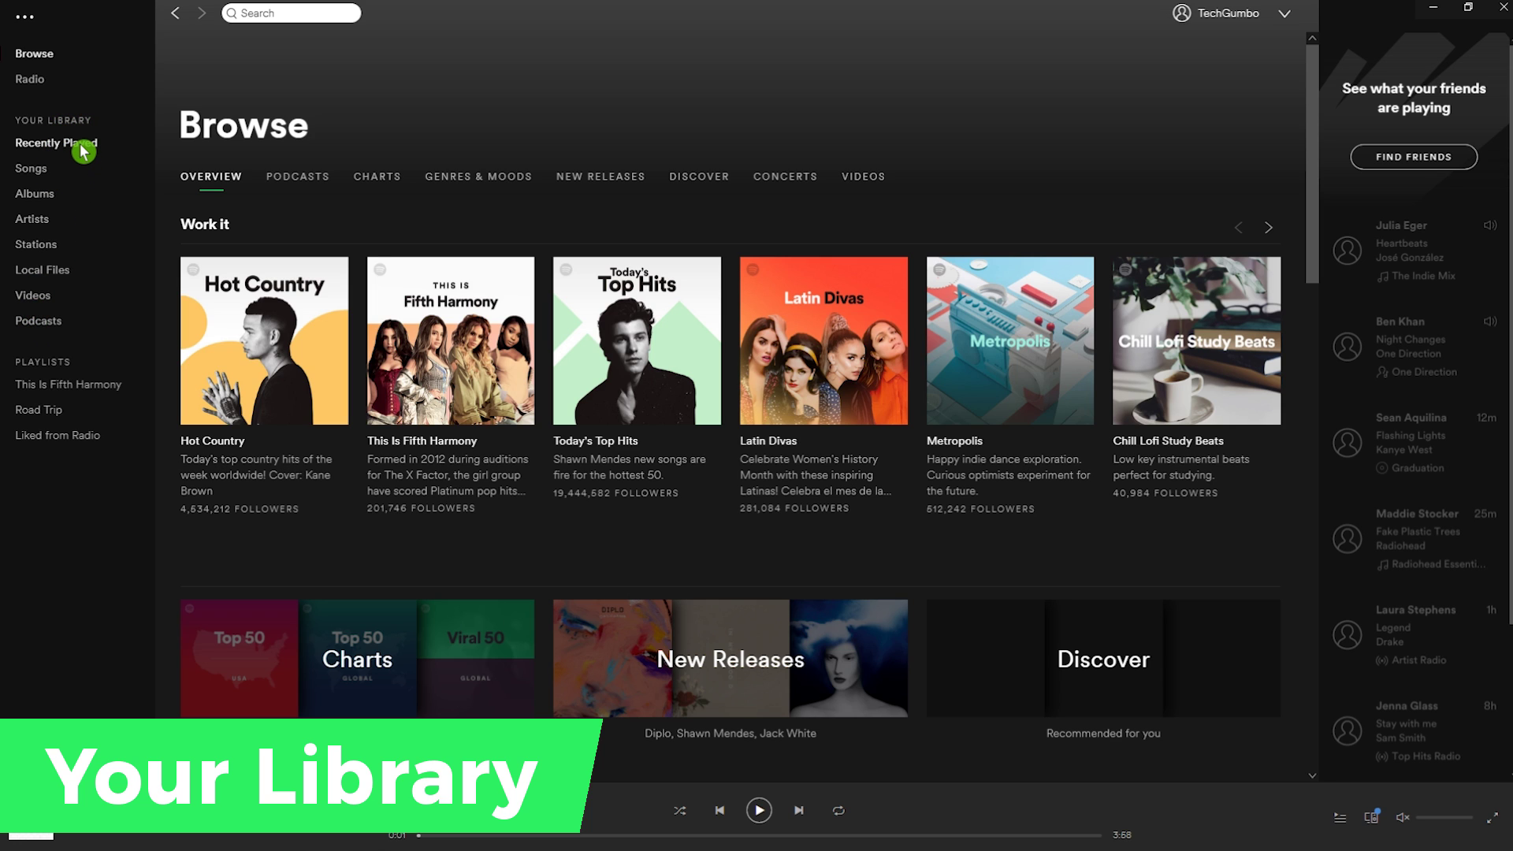
Open the Recently Played page under Your Library.
click(83, 151)
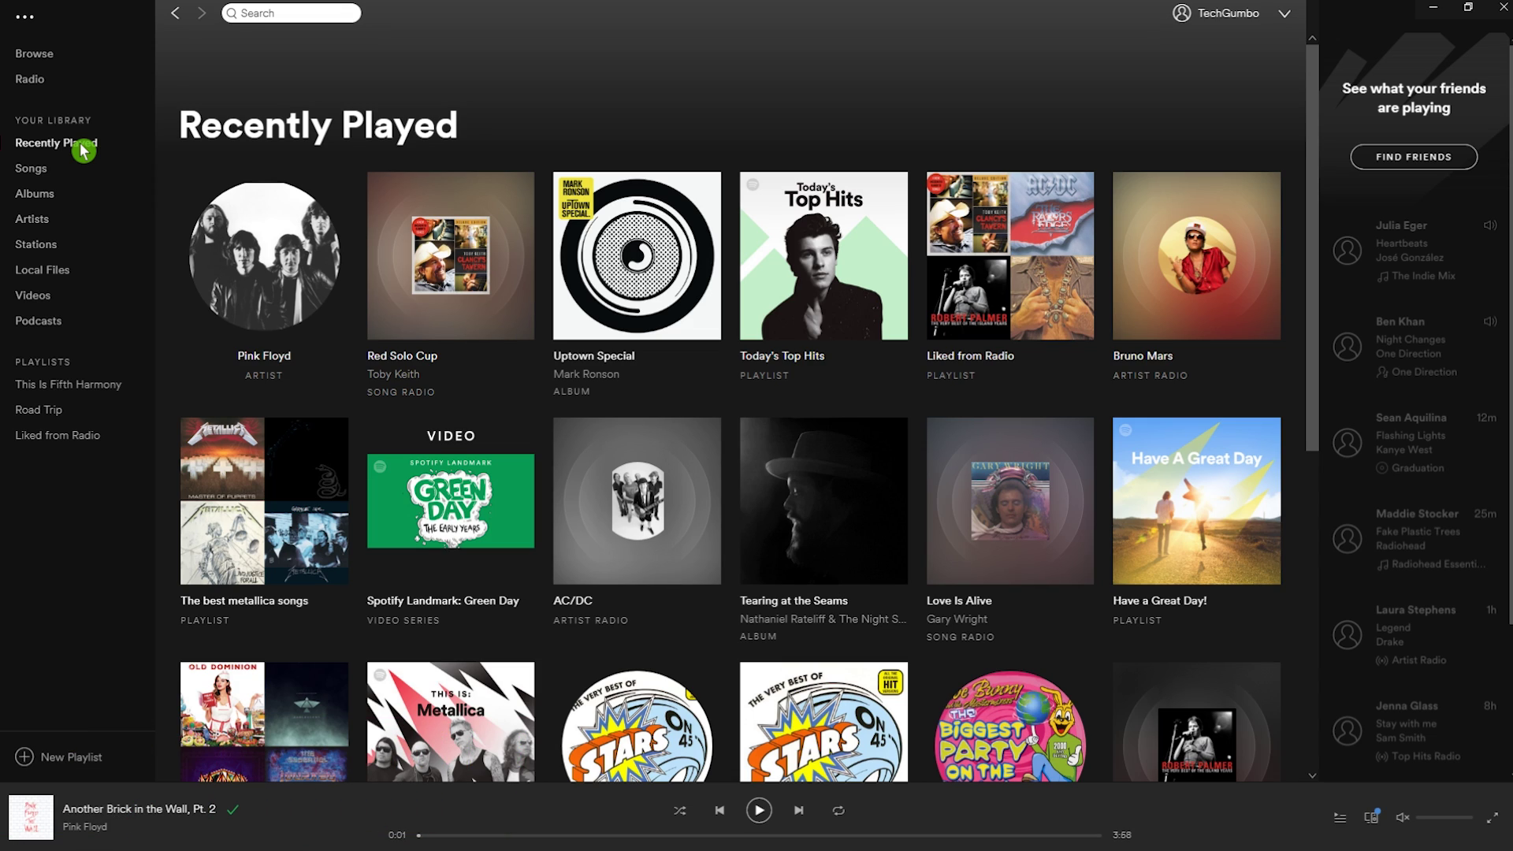
Look through the saved Songs, Albums and Artists lists, then bring up the Search box.
click(47, 173)
click(46, 199)
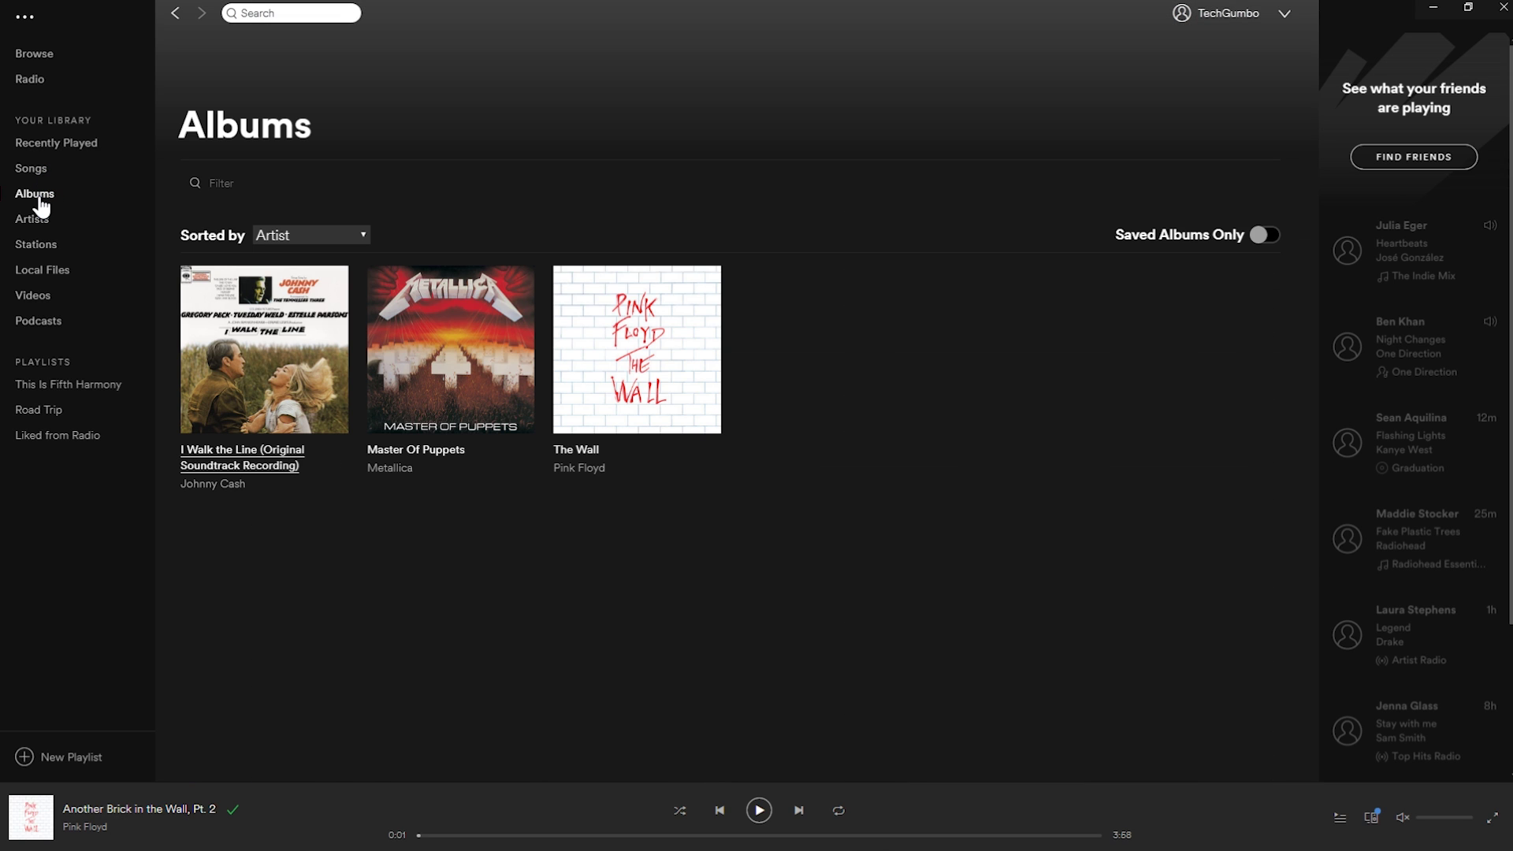
click(47, 224)
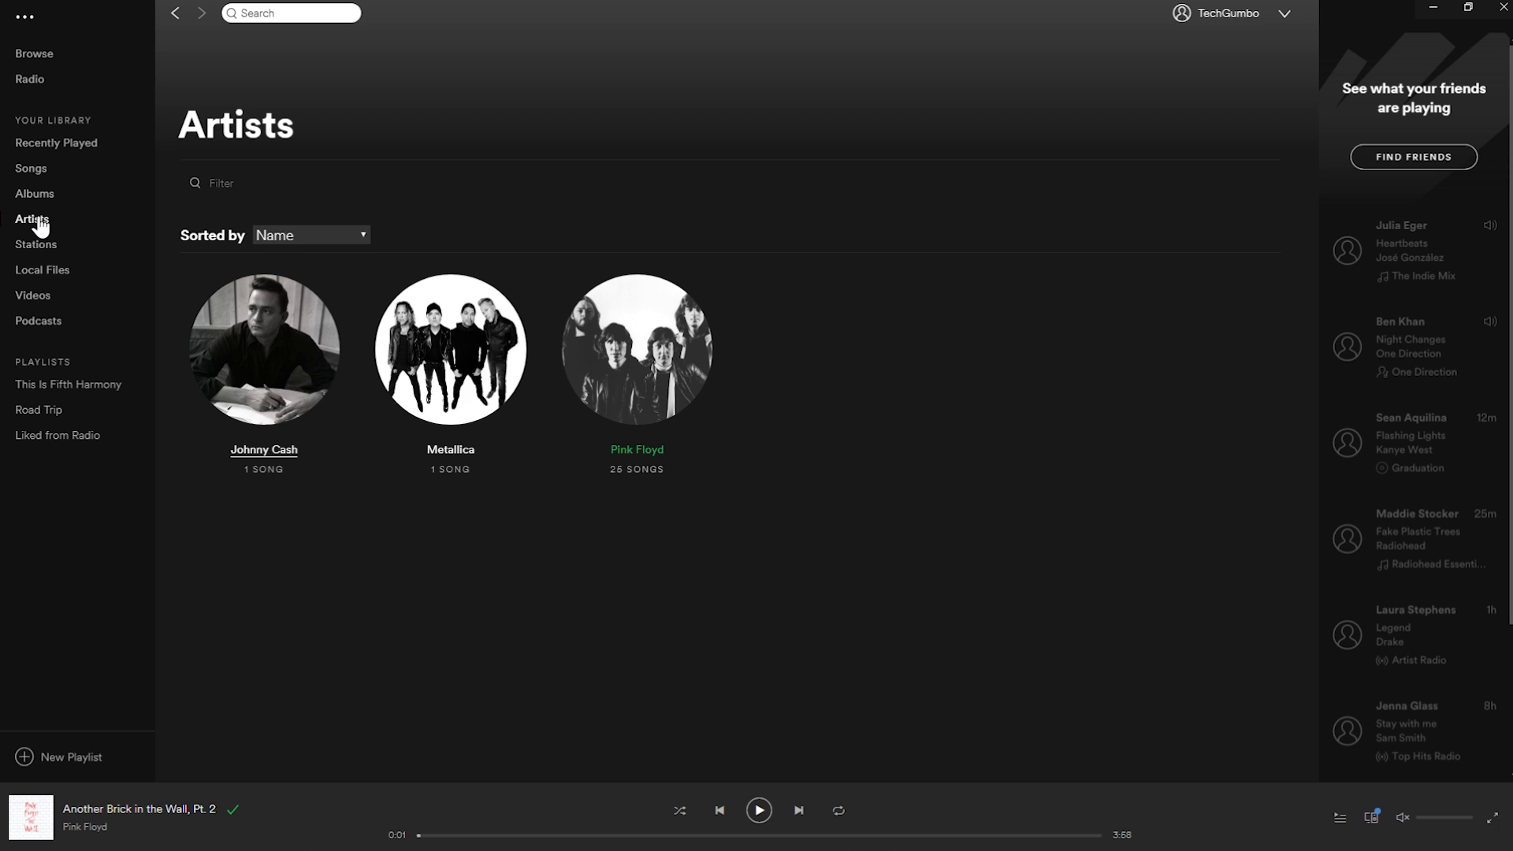
click(300, 14)
Search 'led ze', open the Led Zeppelin top result and save Stairway To Heaven.
text(led ze)
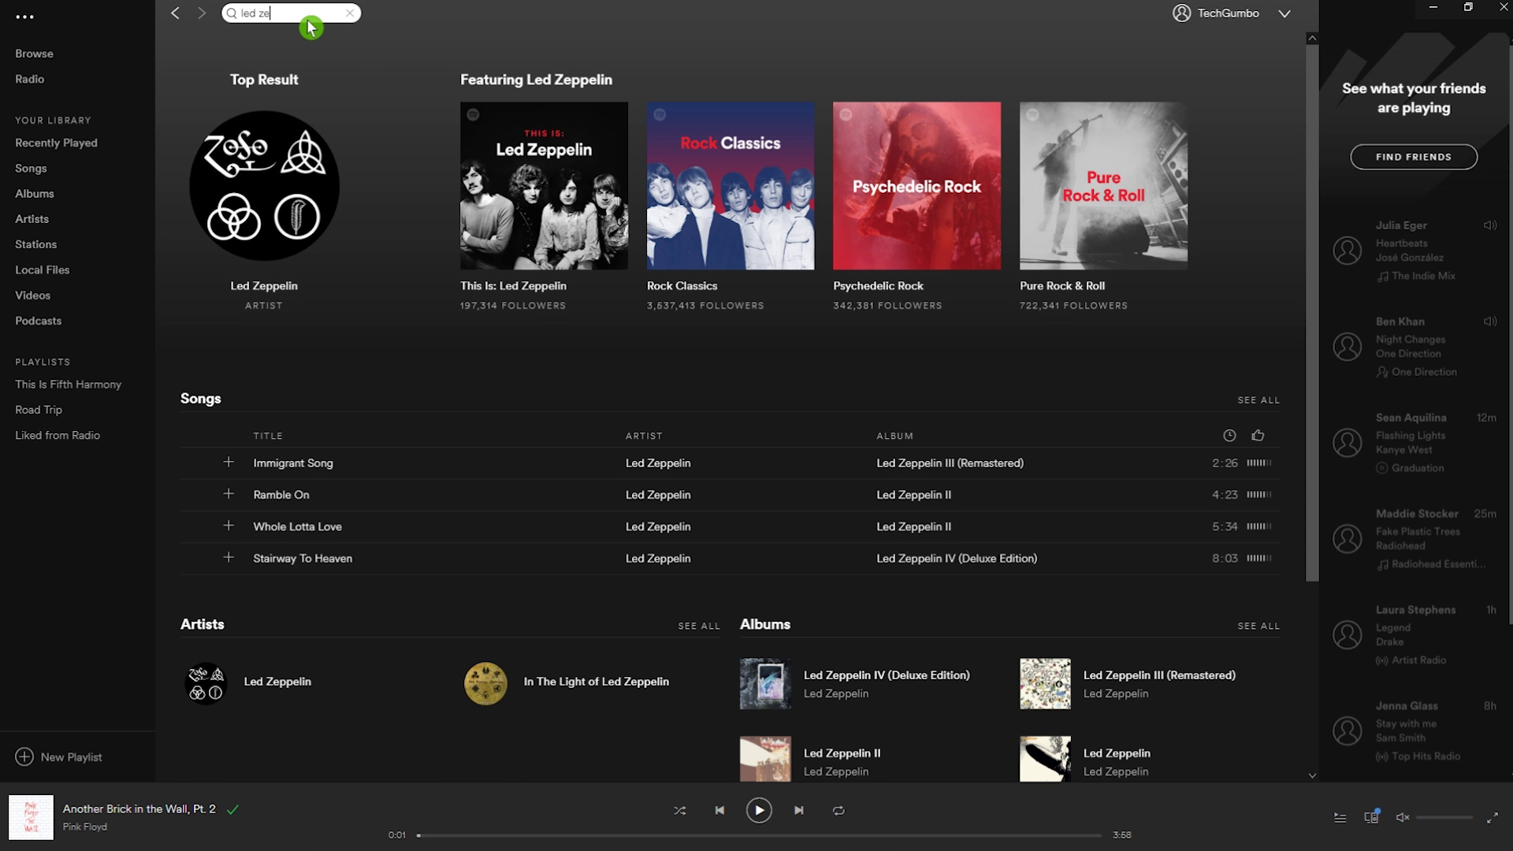
click(268, 289)
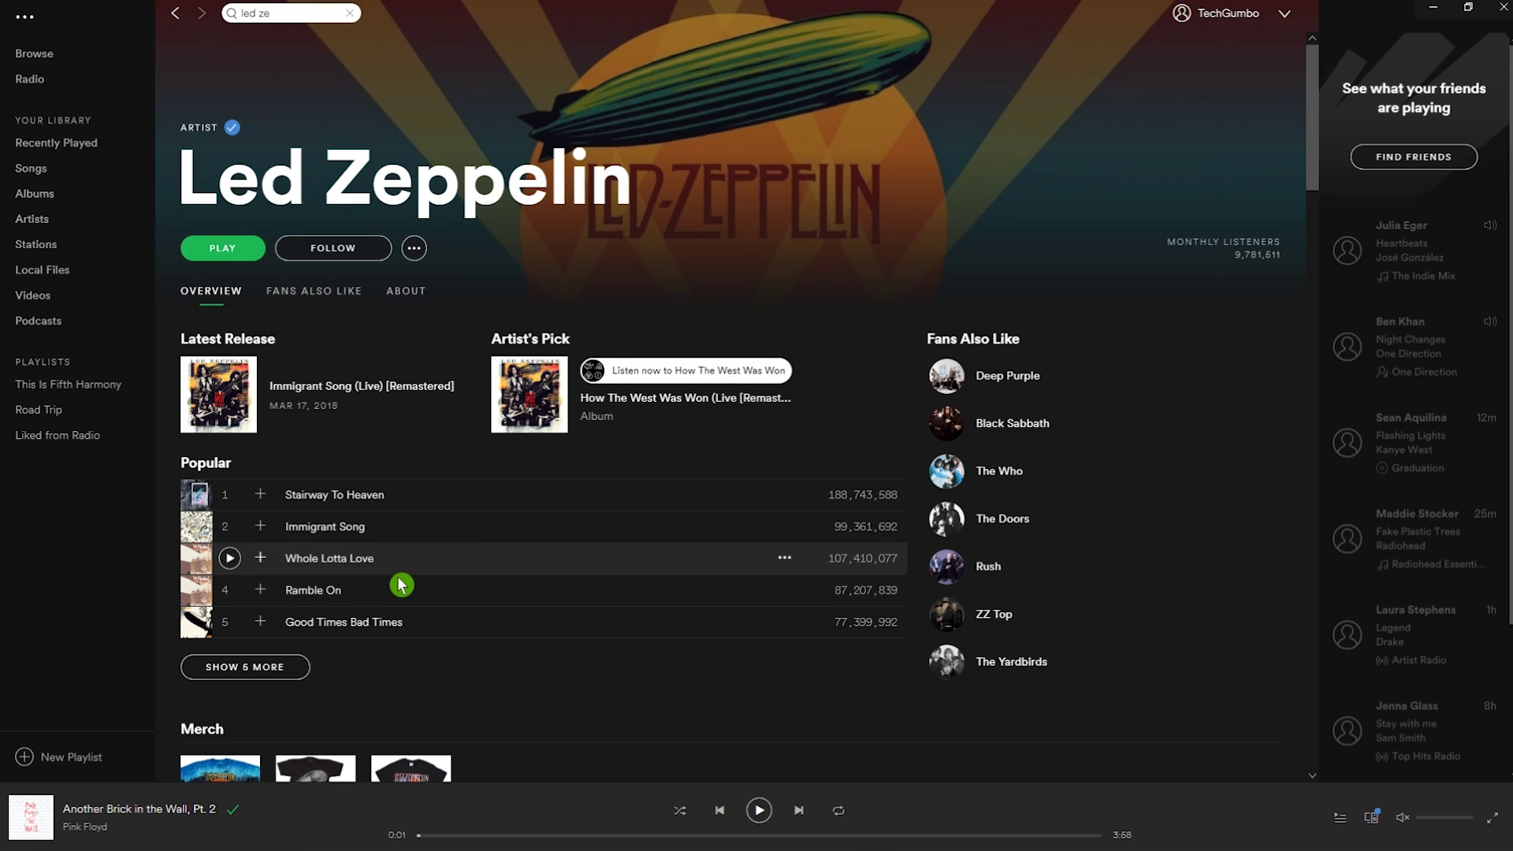
click(263, 496)
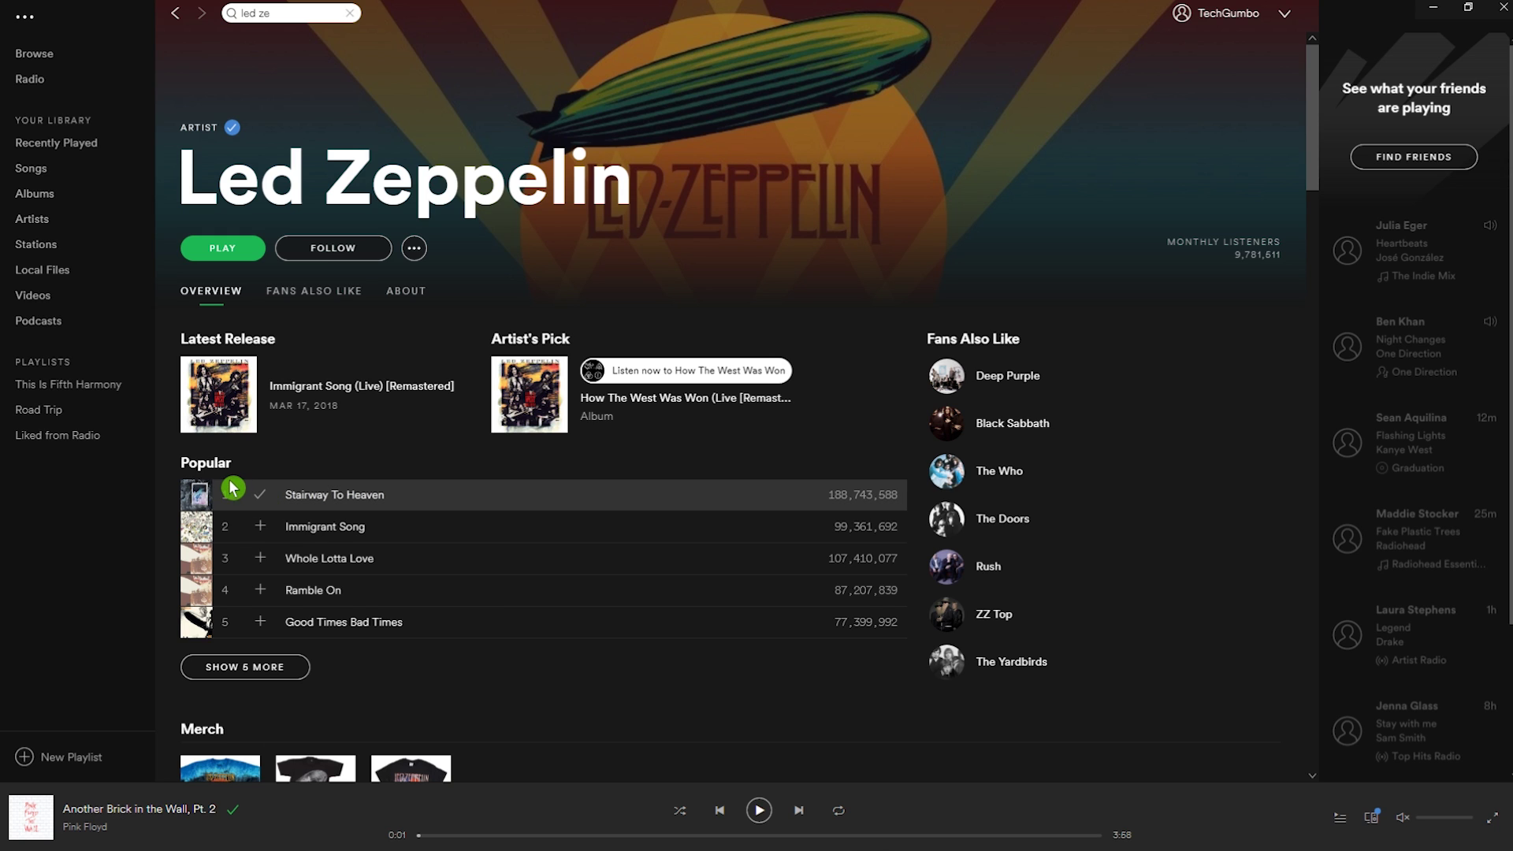
Review the library's Songs, Artists and Albums views, then return to search.
click(37, 180)
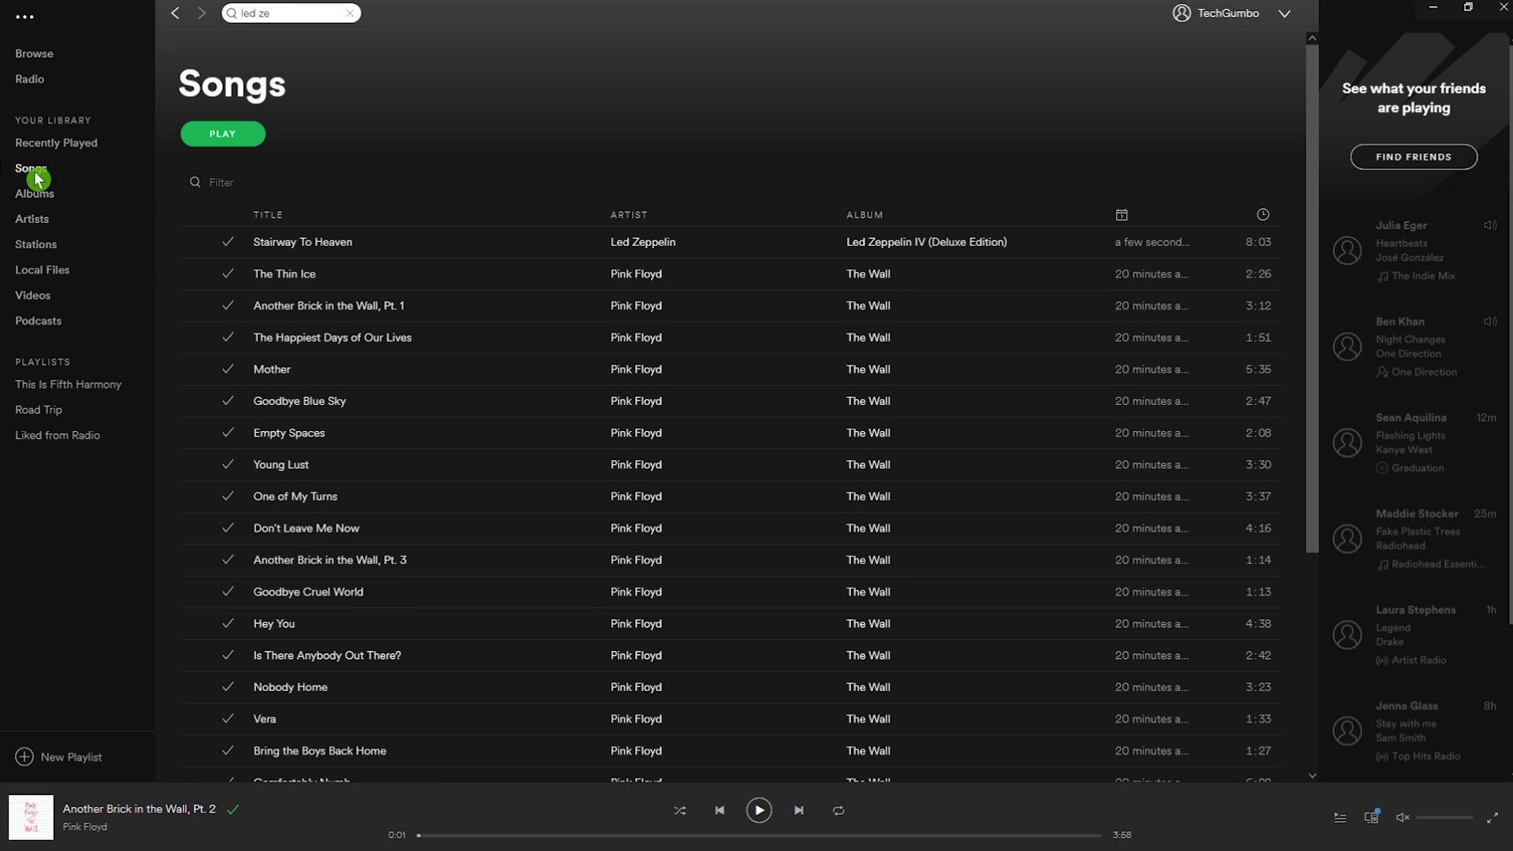
click(43, 223)
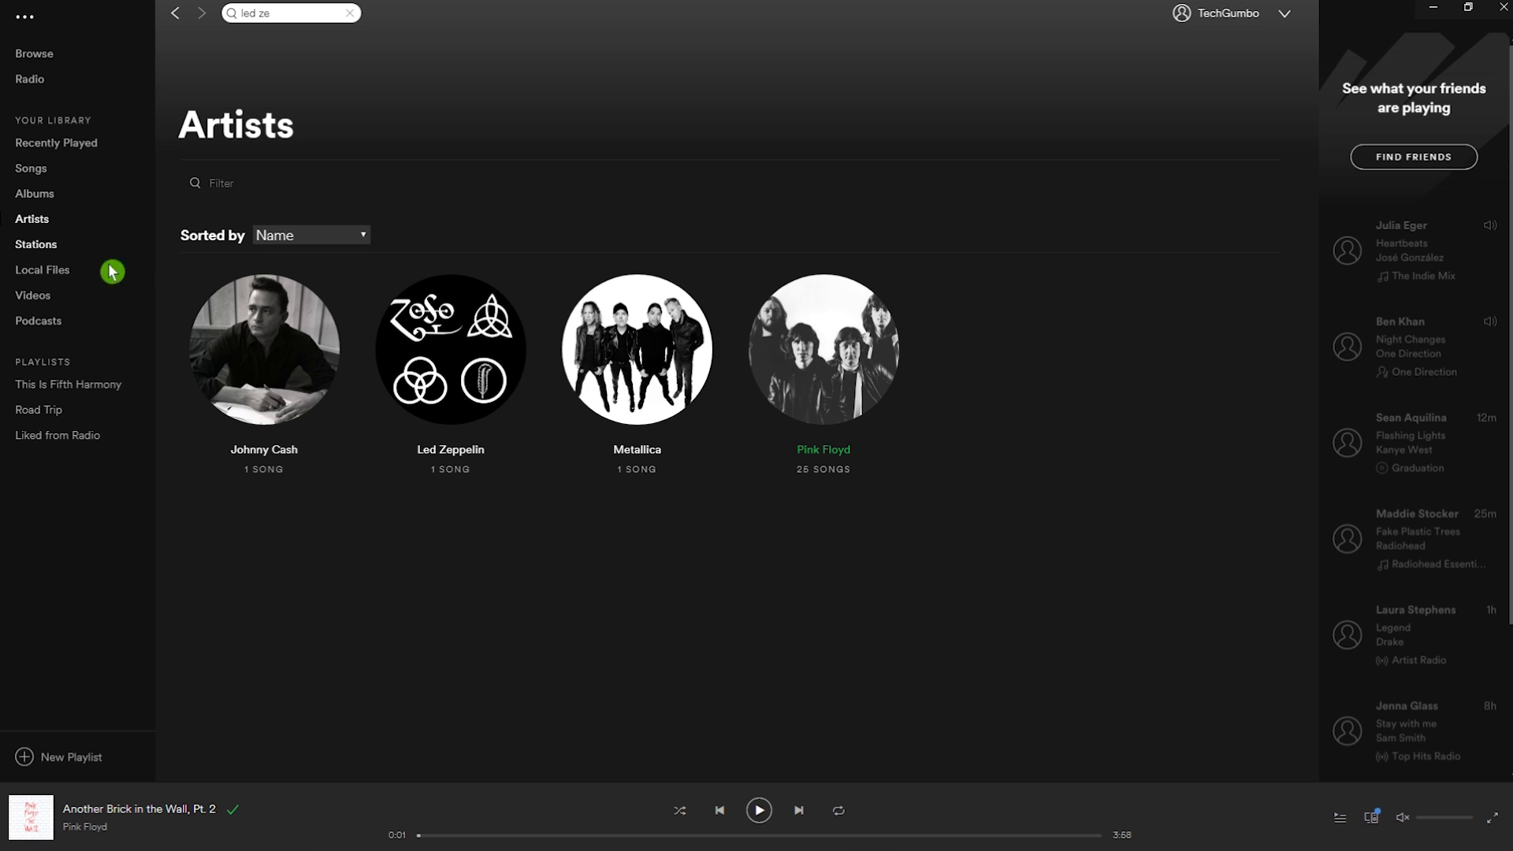
click(38, 197)
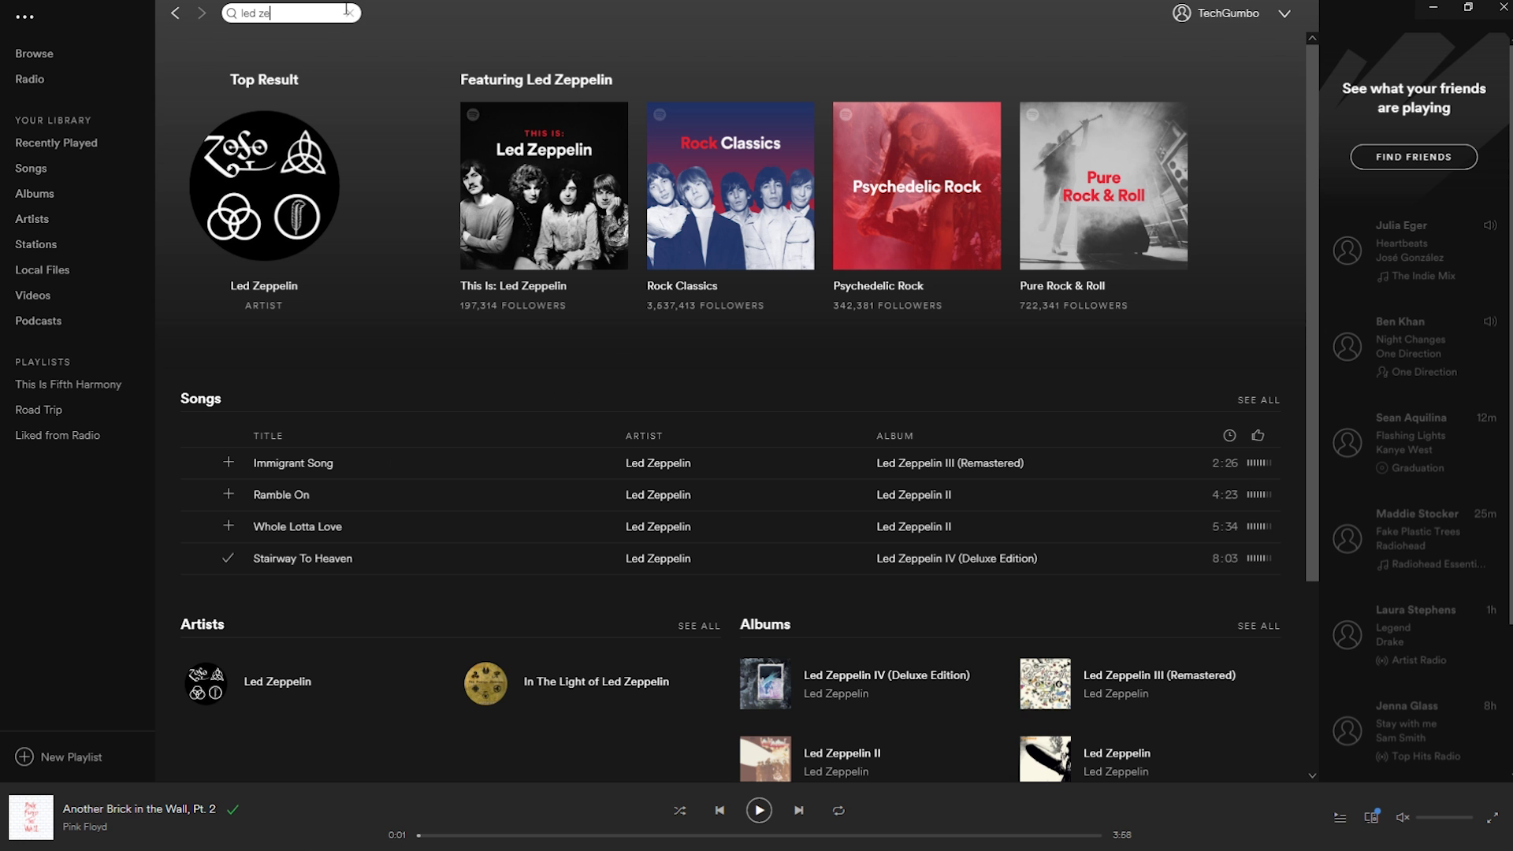
click(352, 14)
Save the Back In Black album, then follow AC/DC from its artist page.
text(back)
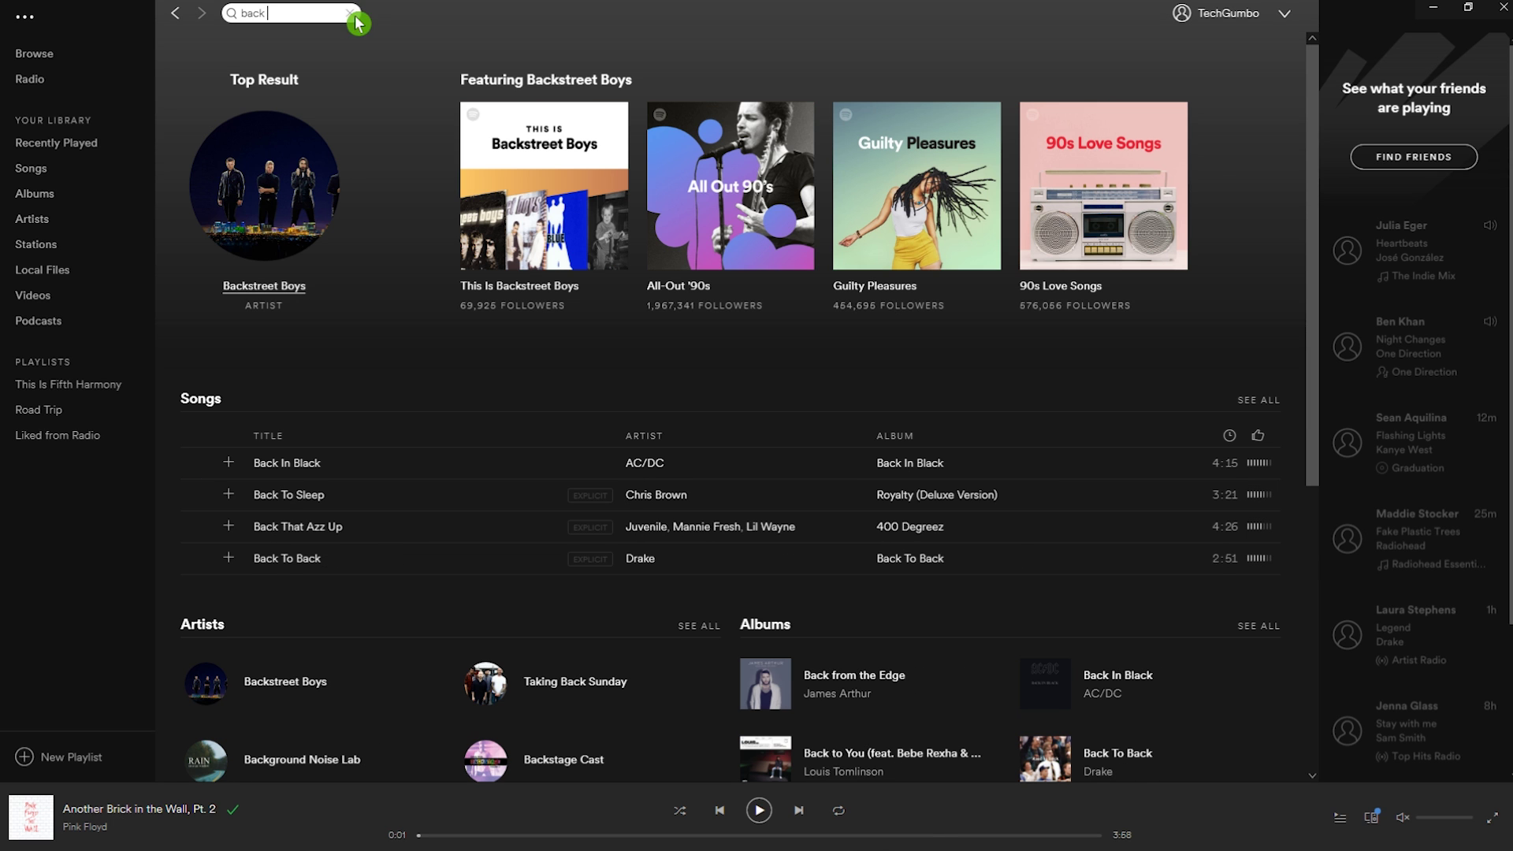
text( in bla)
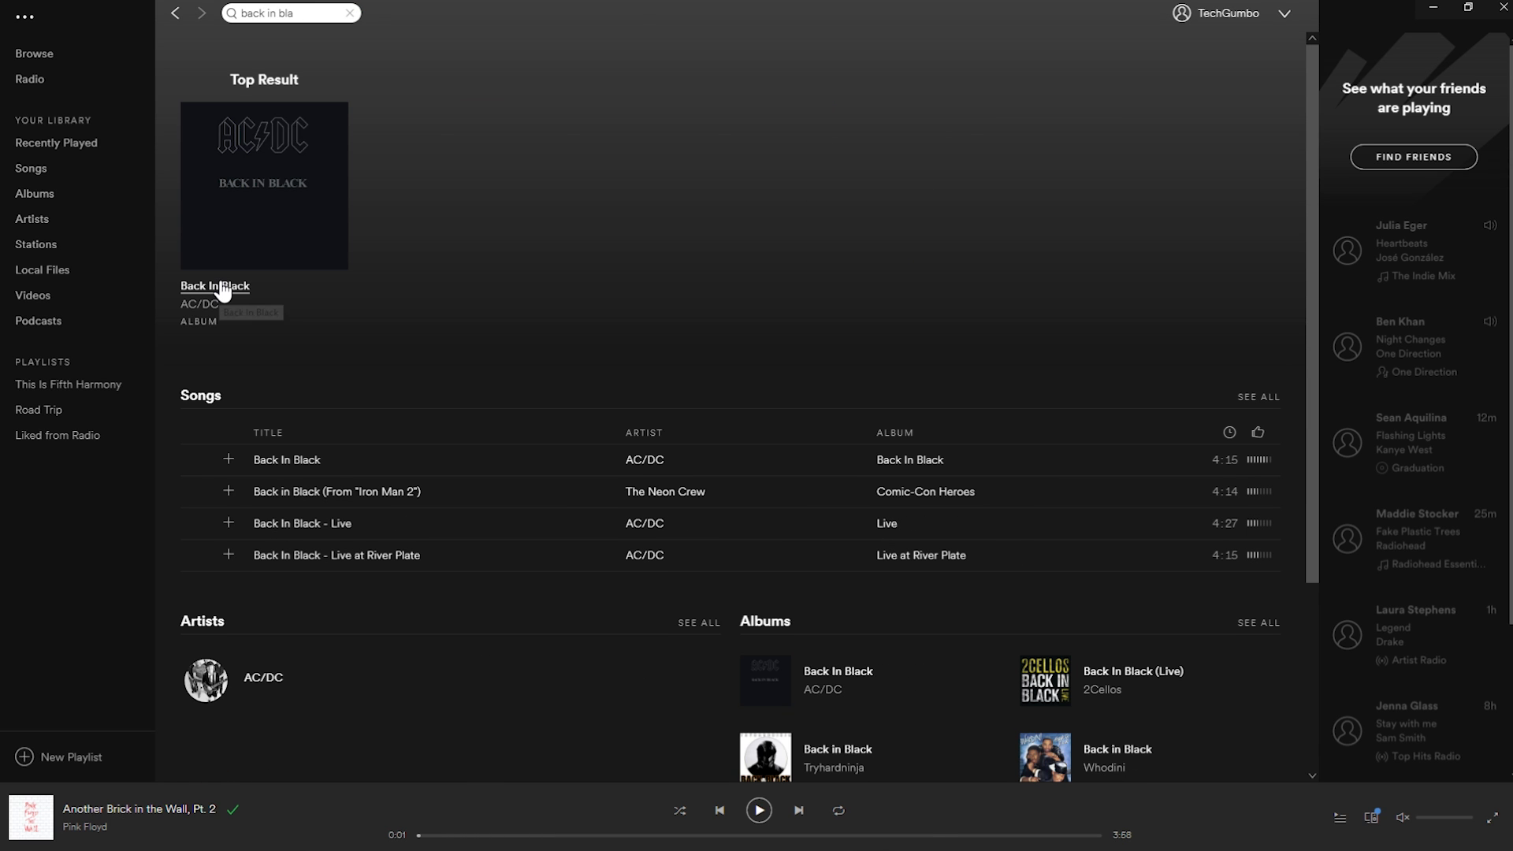
click(223, 288)
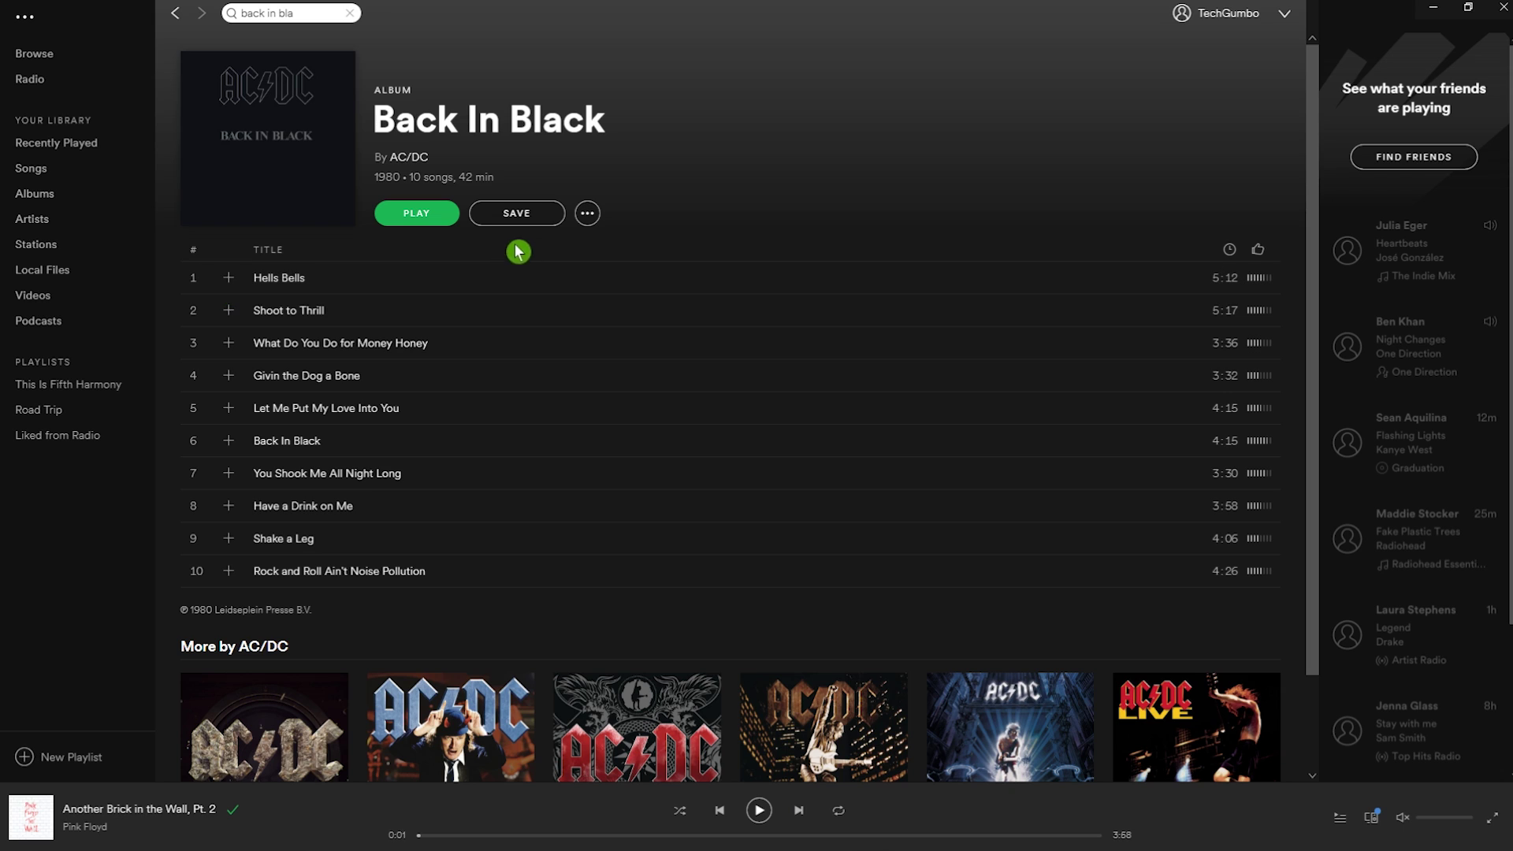
click(528, 223)
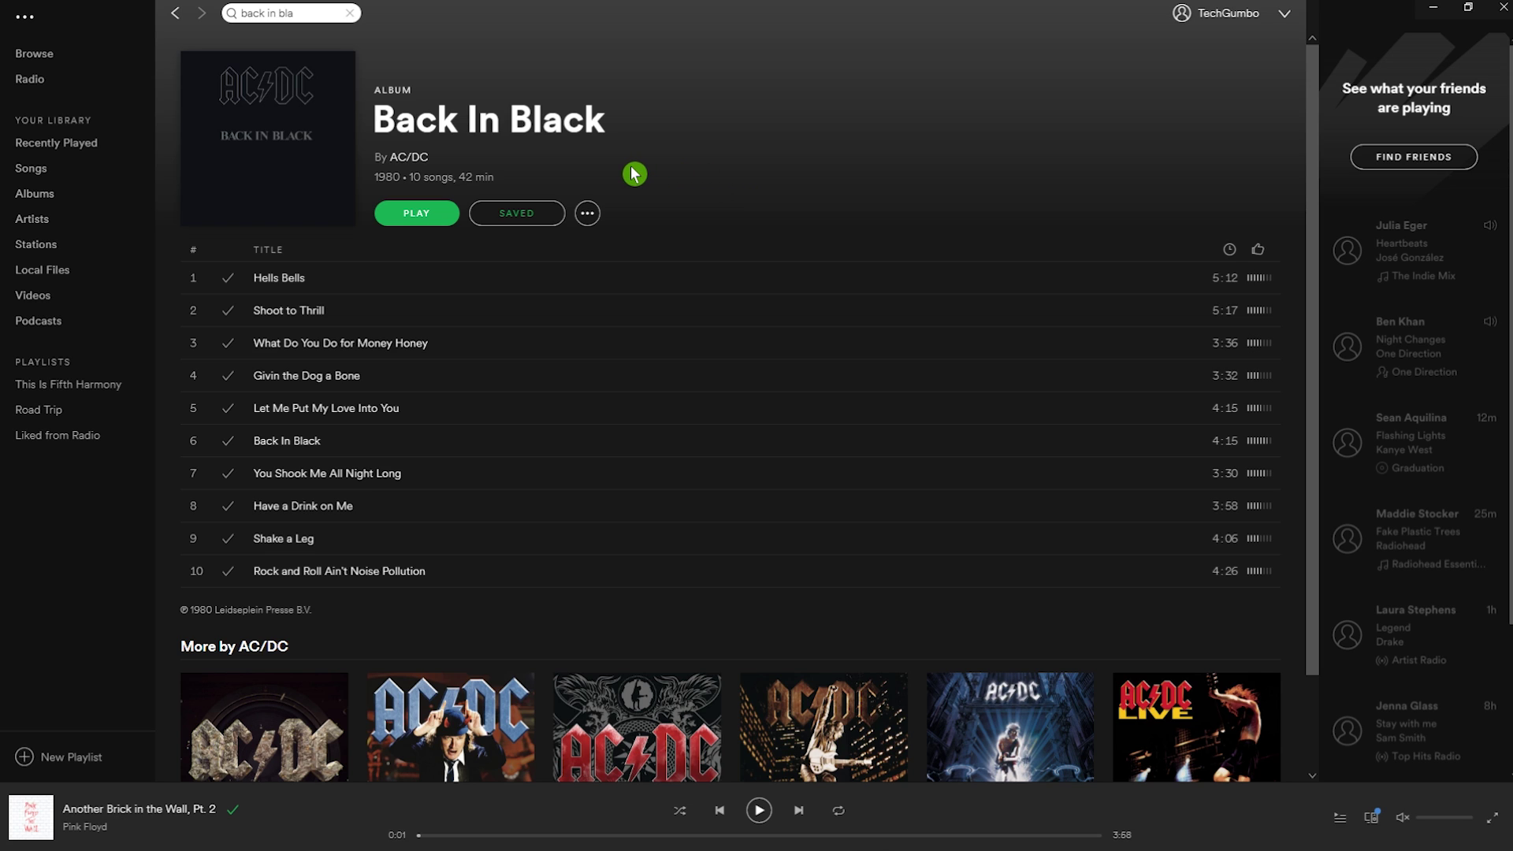
click(416, 158)
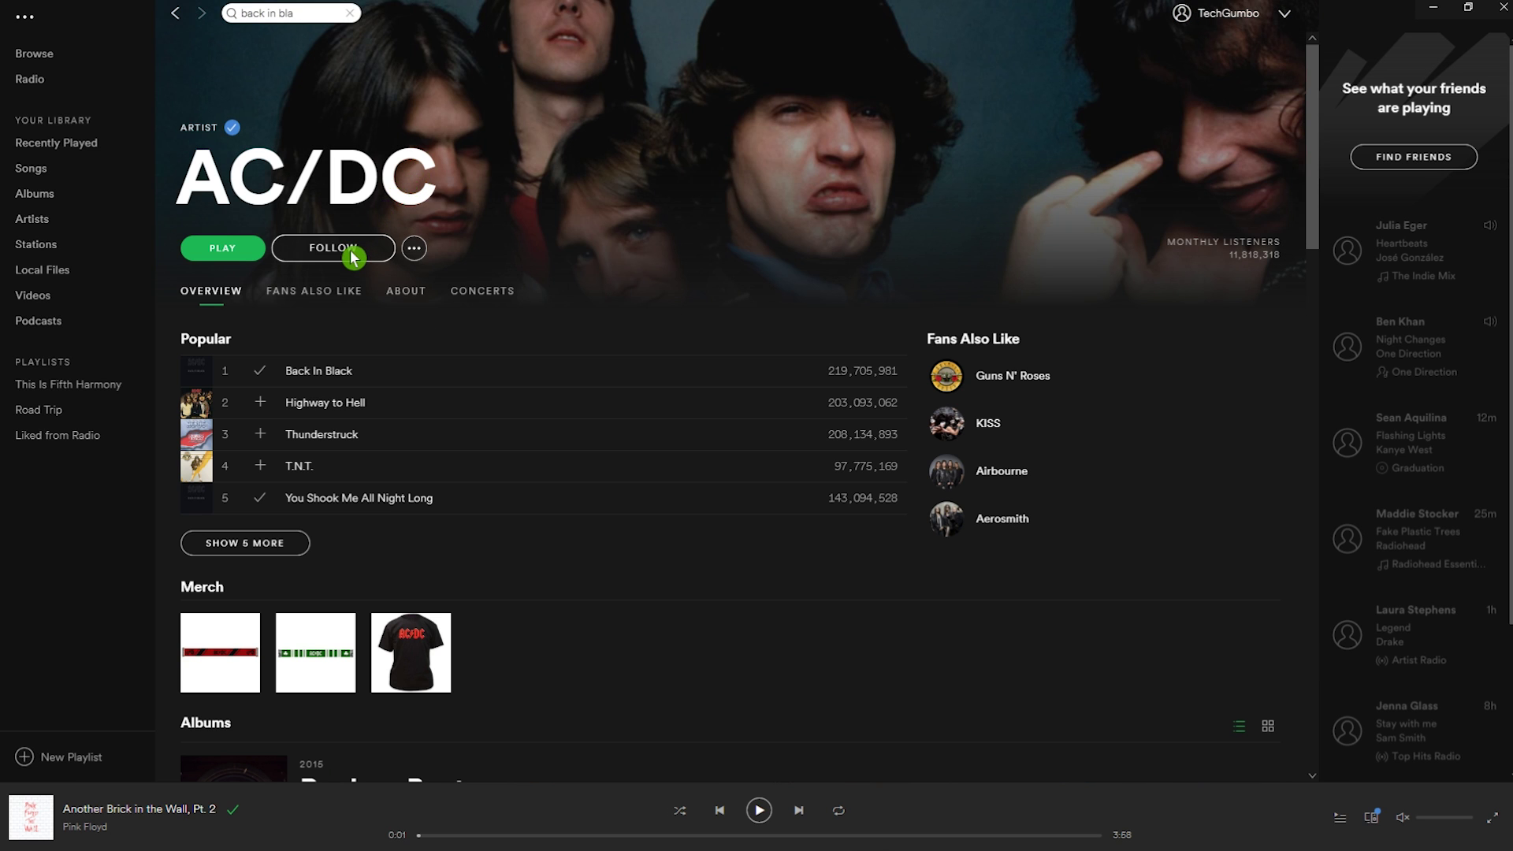
click(353, 258)
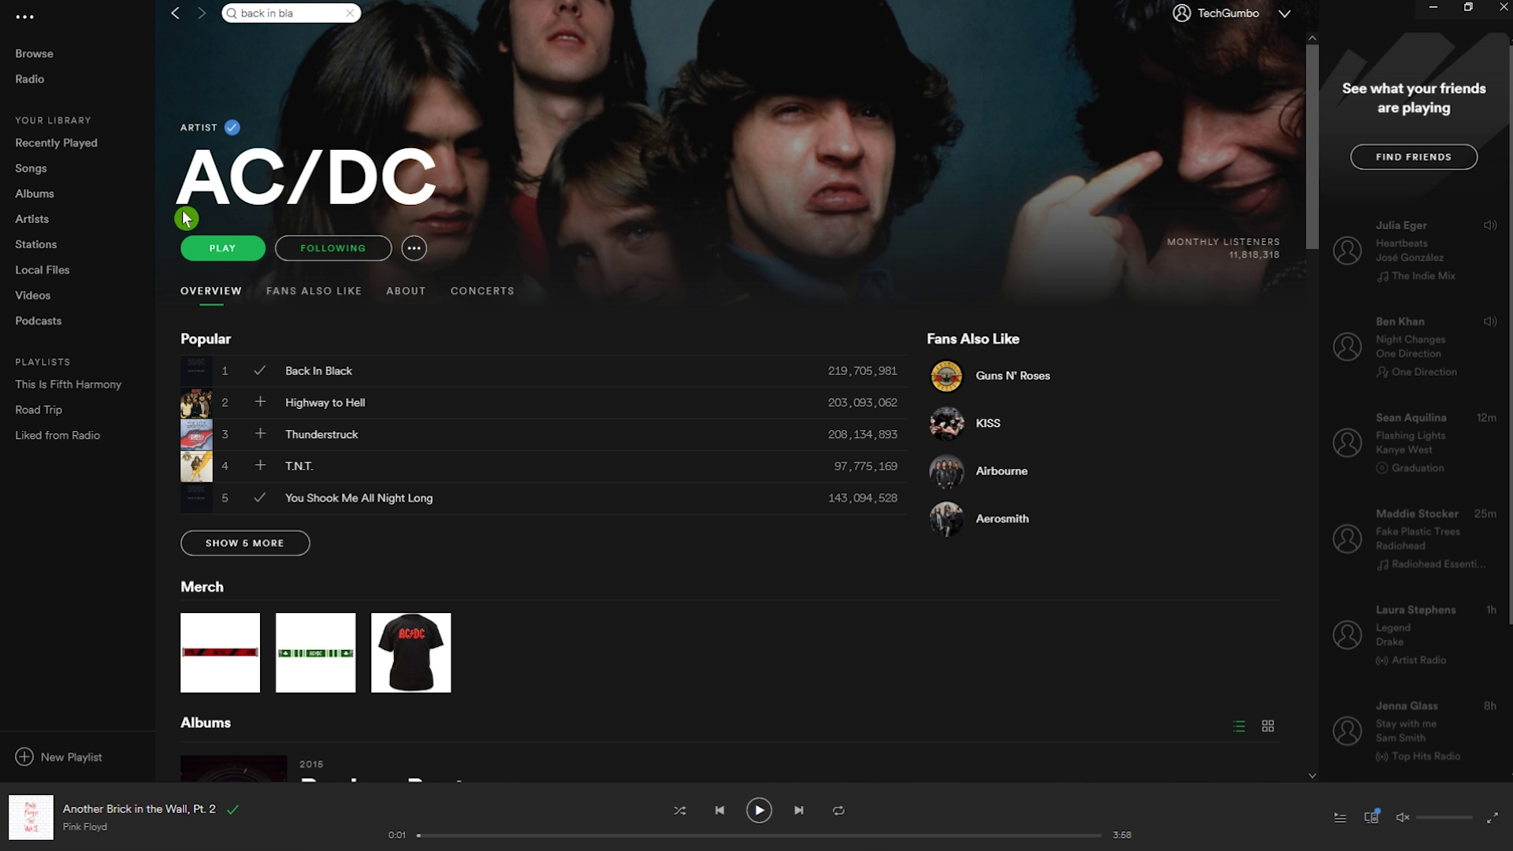
Browse the library's Artists, Stations and Local Files pages, ending on the empty Local Files page.
click(35, 226)
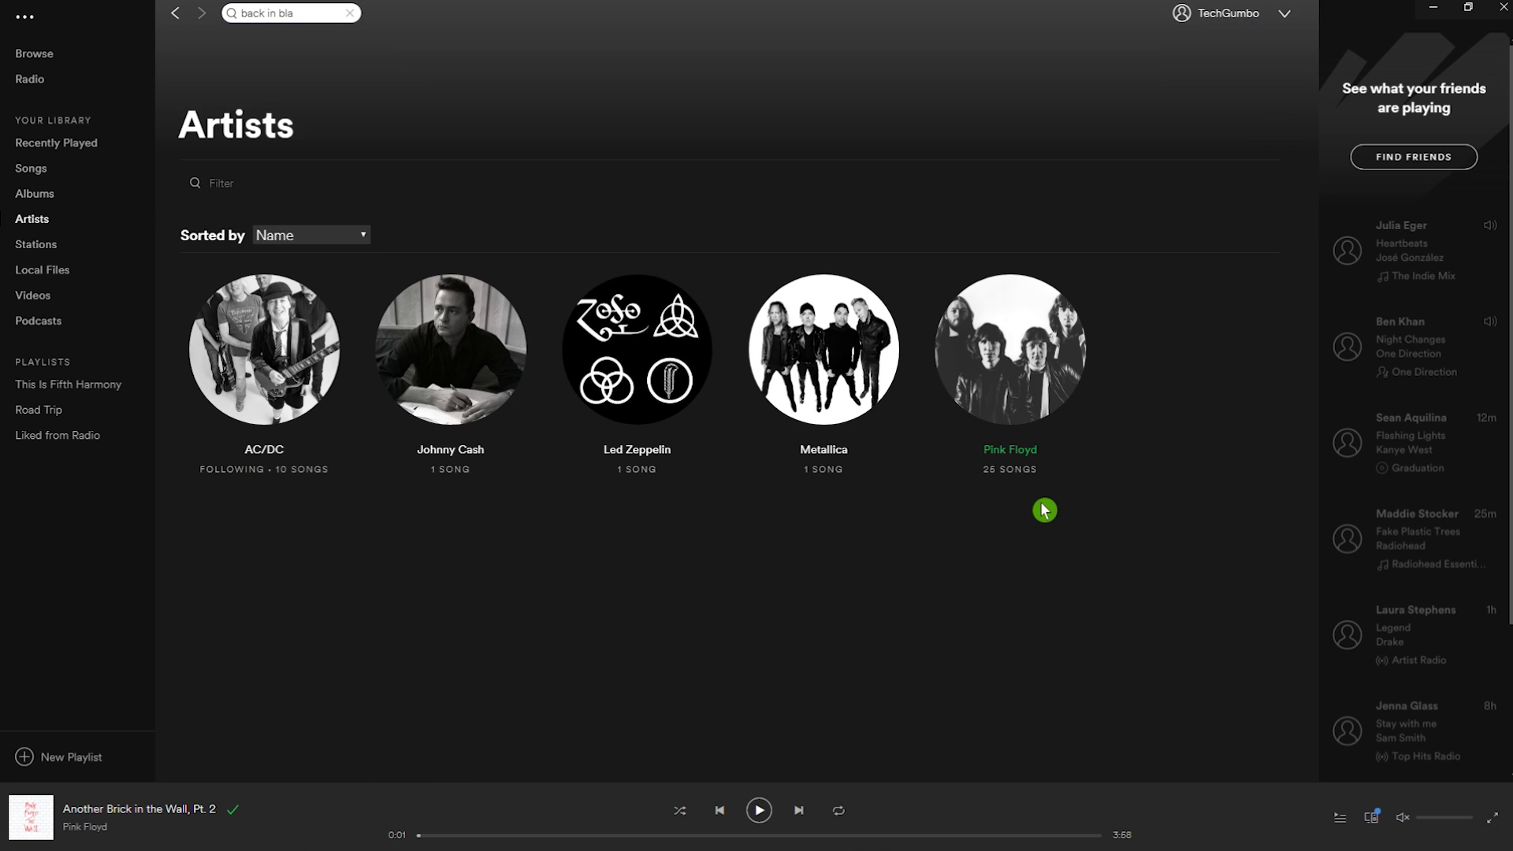
mouse_move(263, 456)
mouse_down()
mouse_move(236, 482)
mouse_move(253, 490)
mouse_move(226, 479)
mouse_move(51, 129)
mouse_move(29, 249)
mouse_up()
click(29, 247)
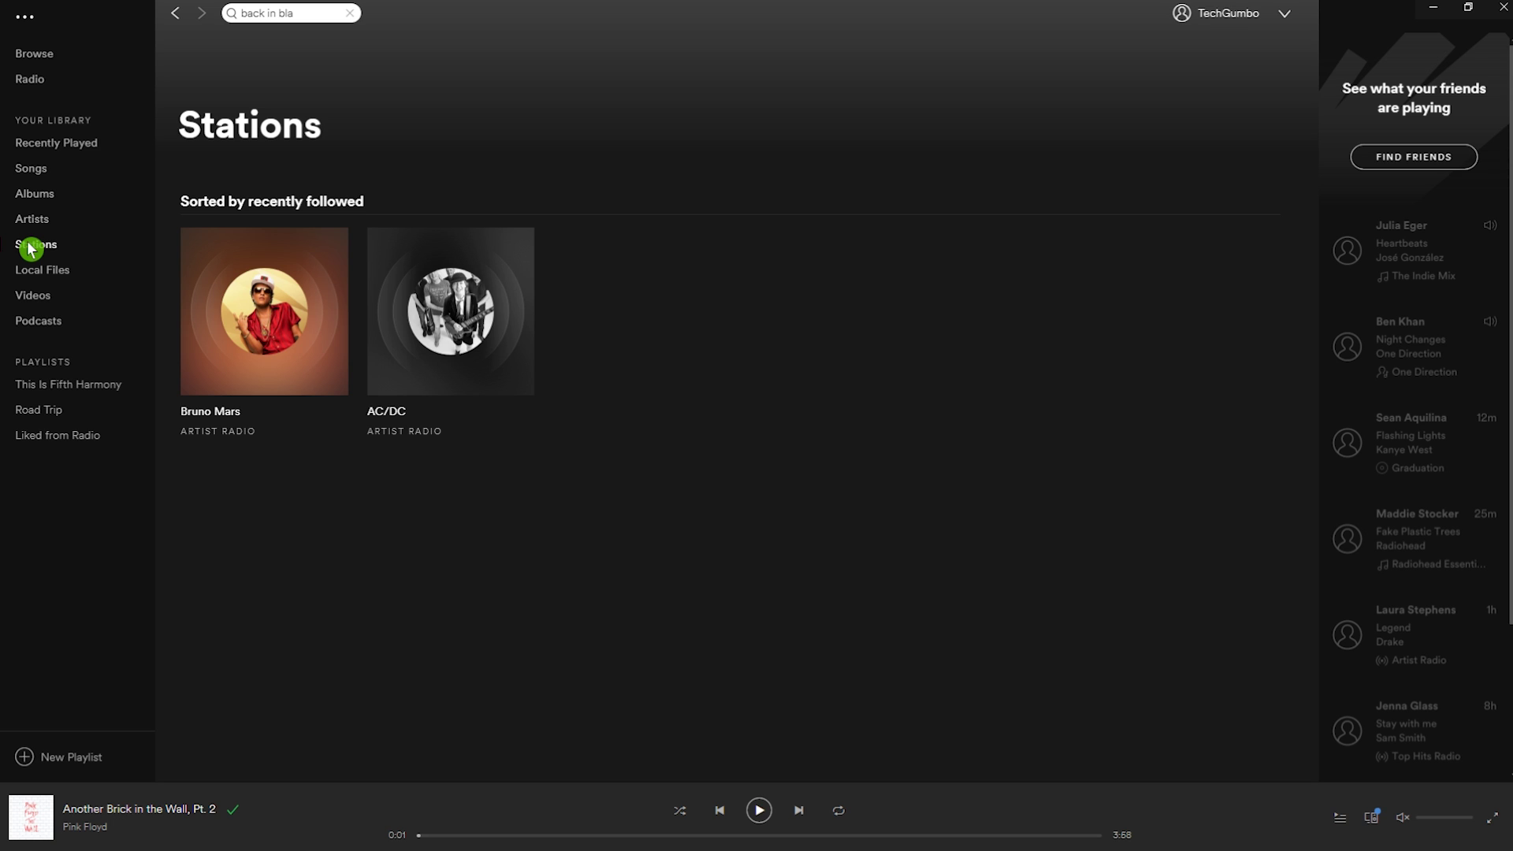
click(32, 268)
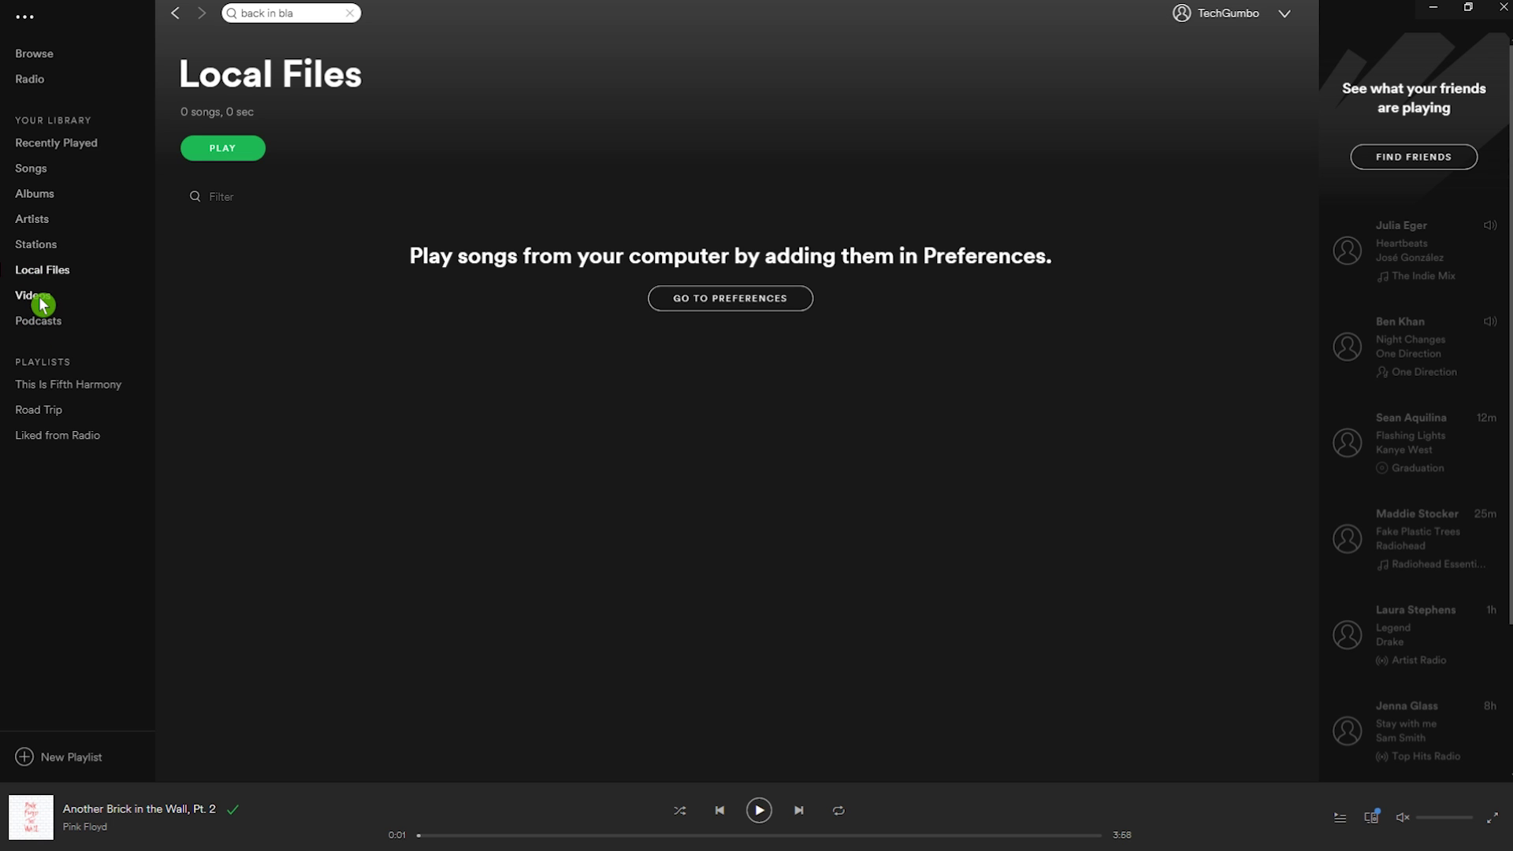
Follow the Nina Nesbitt - Somebody Special video from the library's Videos view.
click(40, 298)
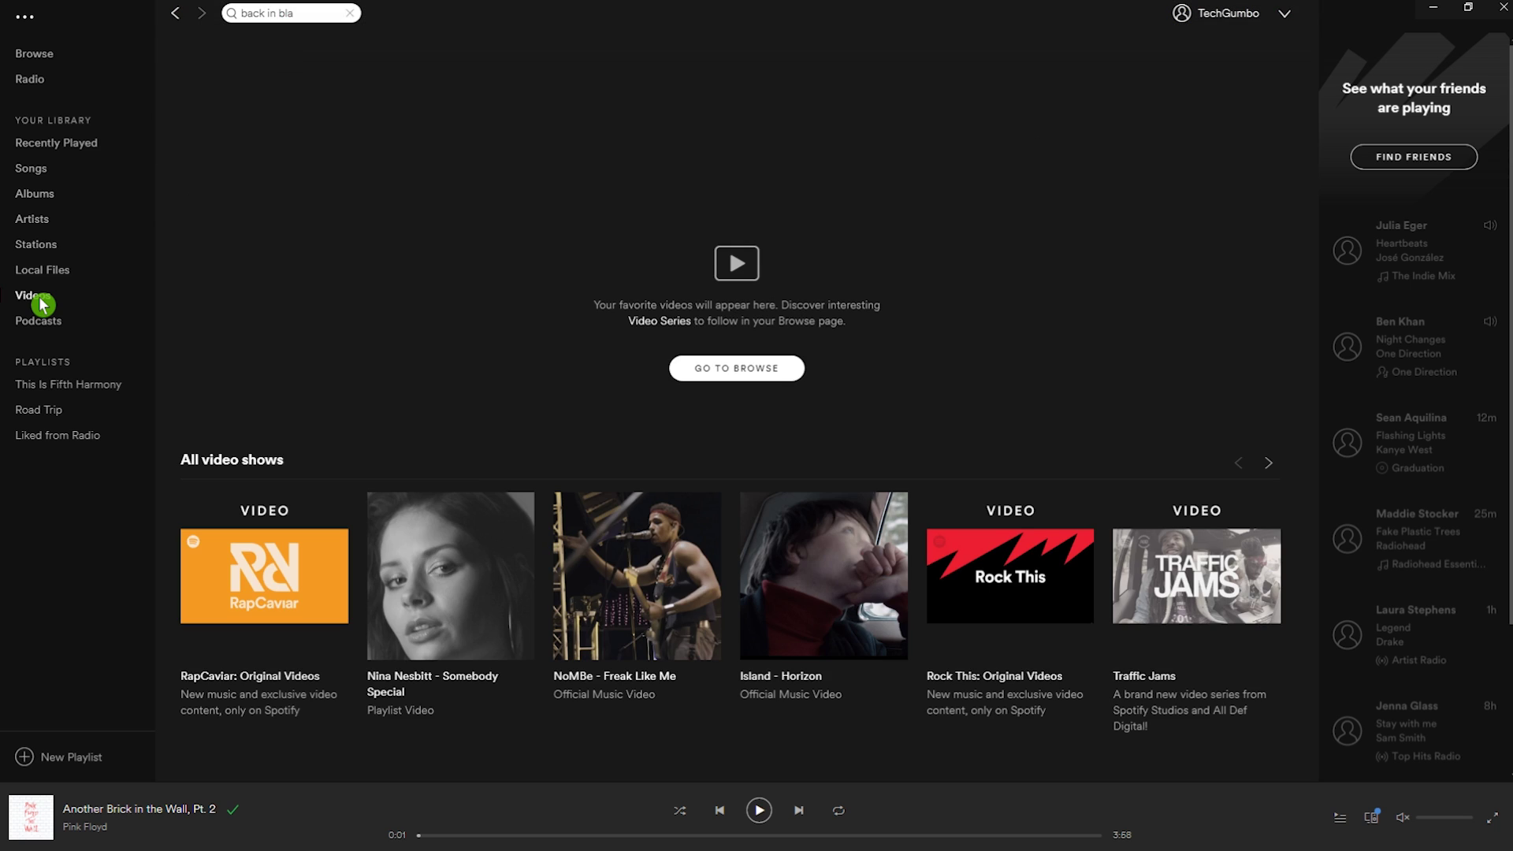
click(478, 658)
click(781, 370)
click(37, 300)
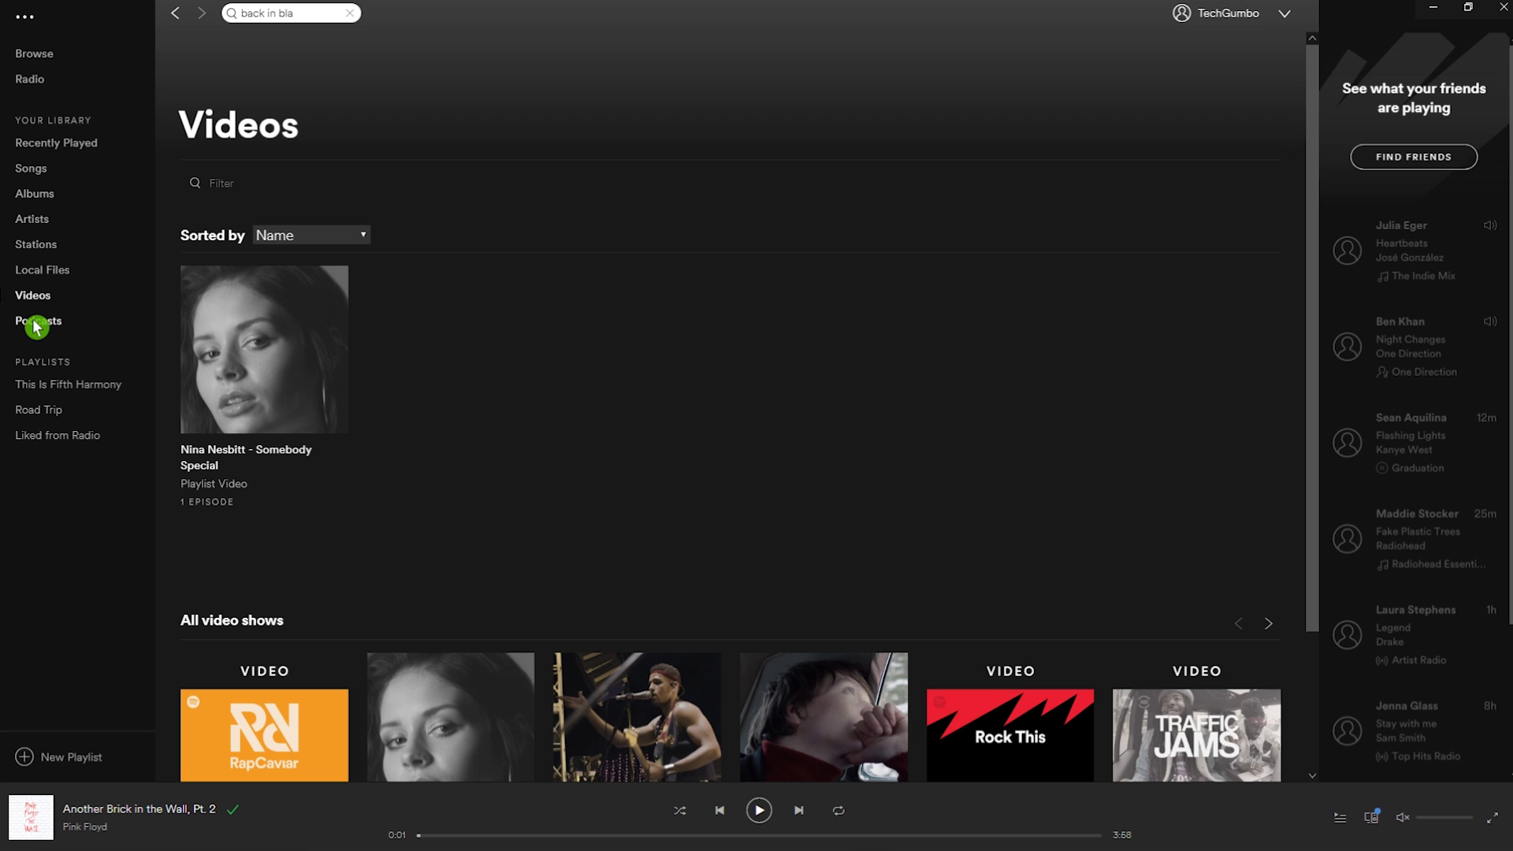
Follow the Today, Explained podcast from the library's Podcasts view.
click(36, 323)
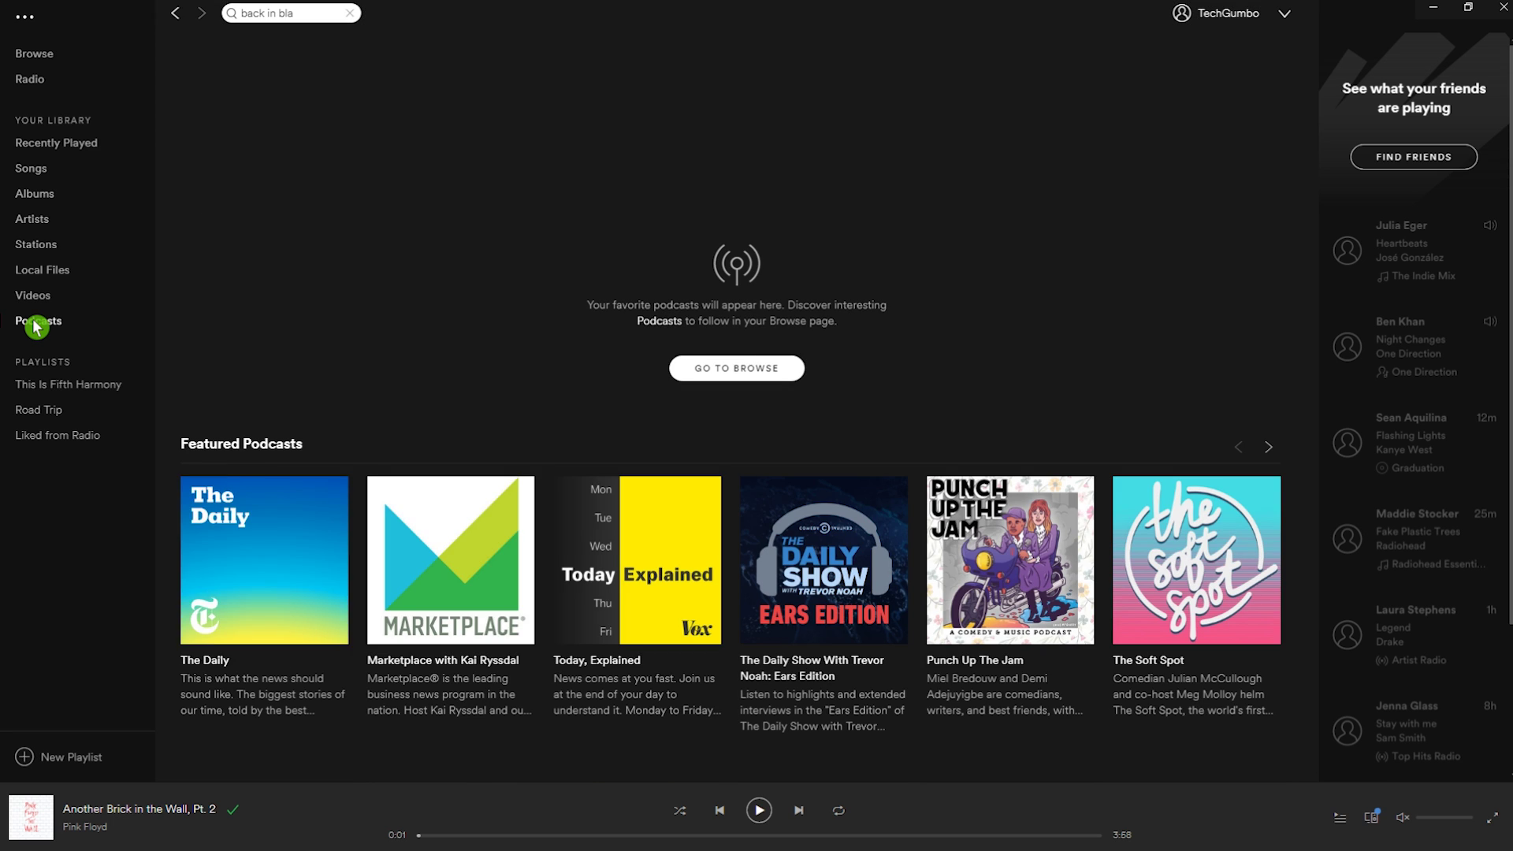
click(681, 596)
click(545, 219)
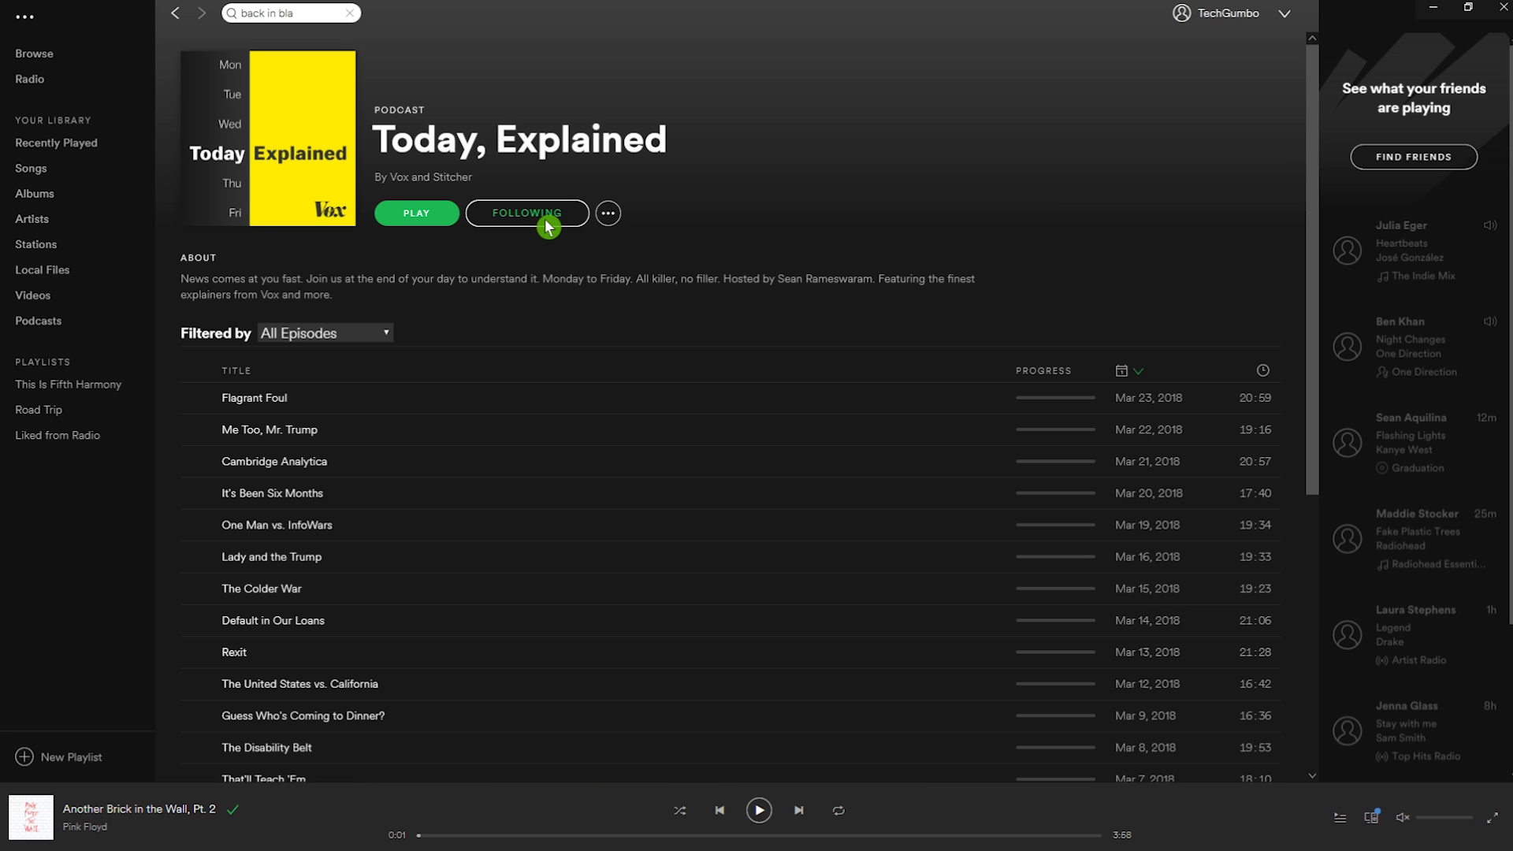
click(45, 330)
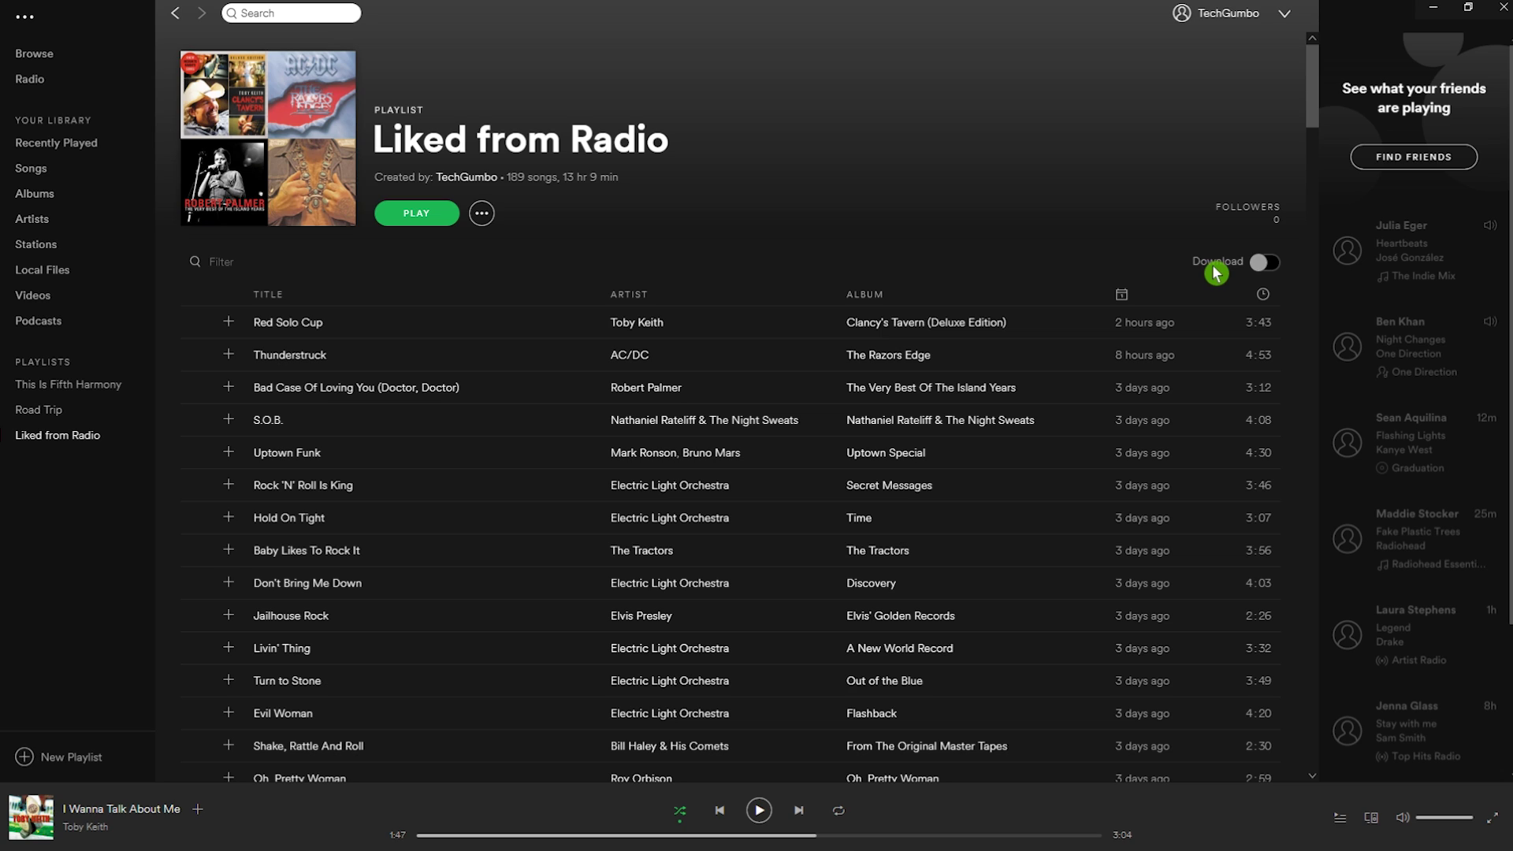
Turn on Download for Liked from Radio and view artists similar to Nathaniel Rateliff & The Night Sweats.
click(1265, 263)
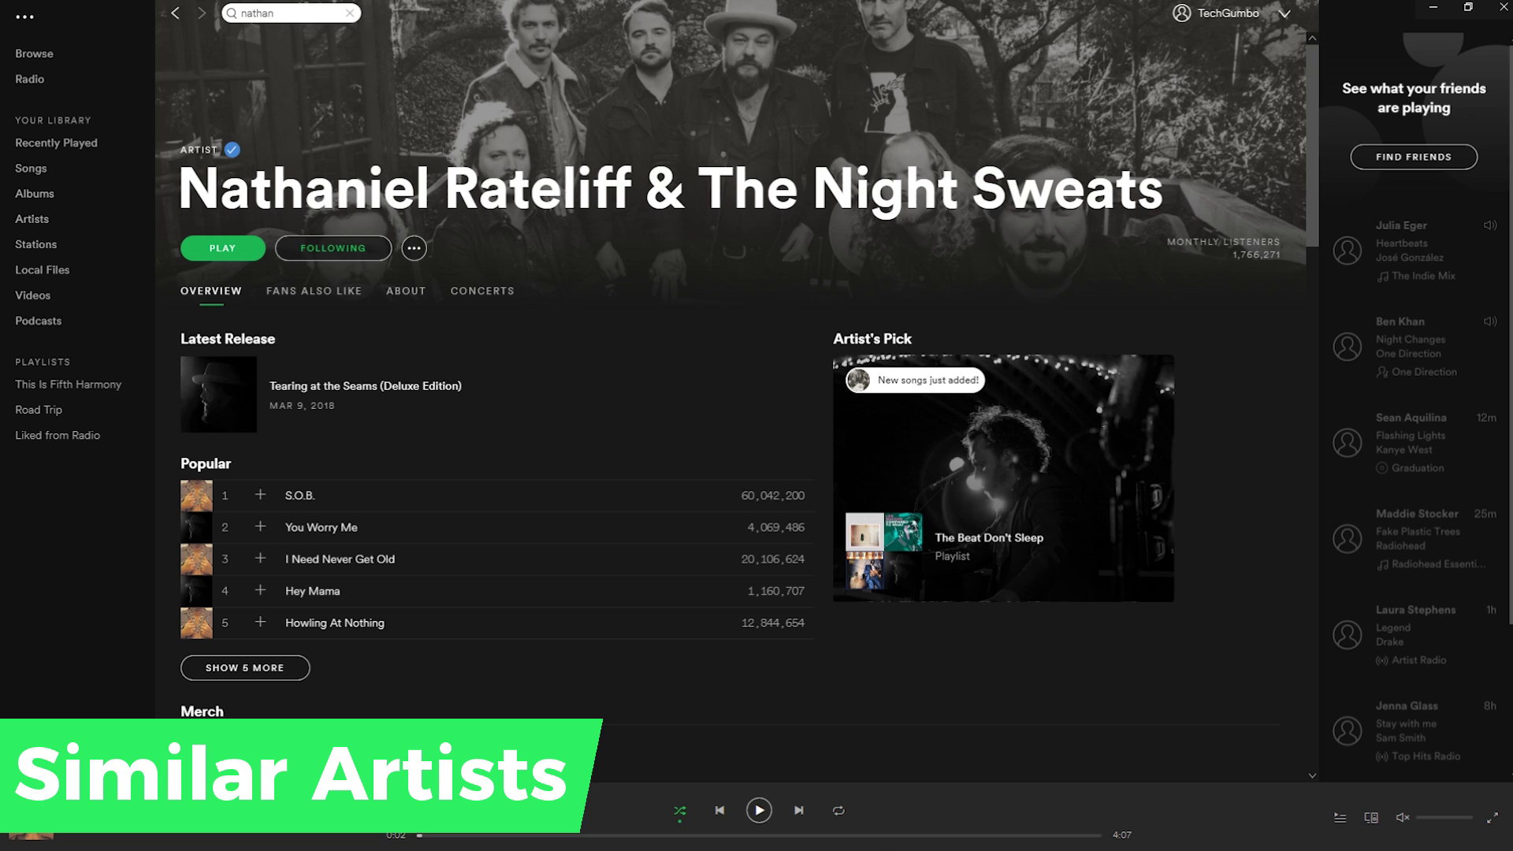
click(315, 295)
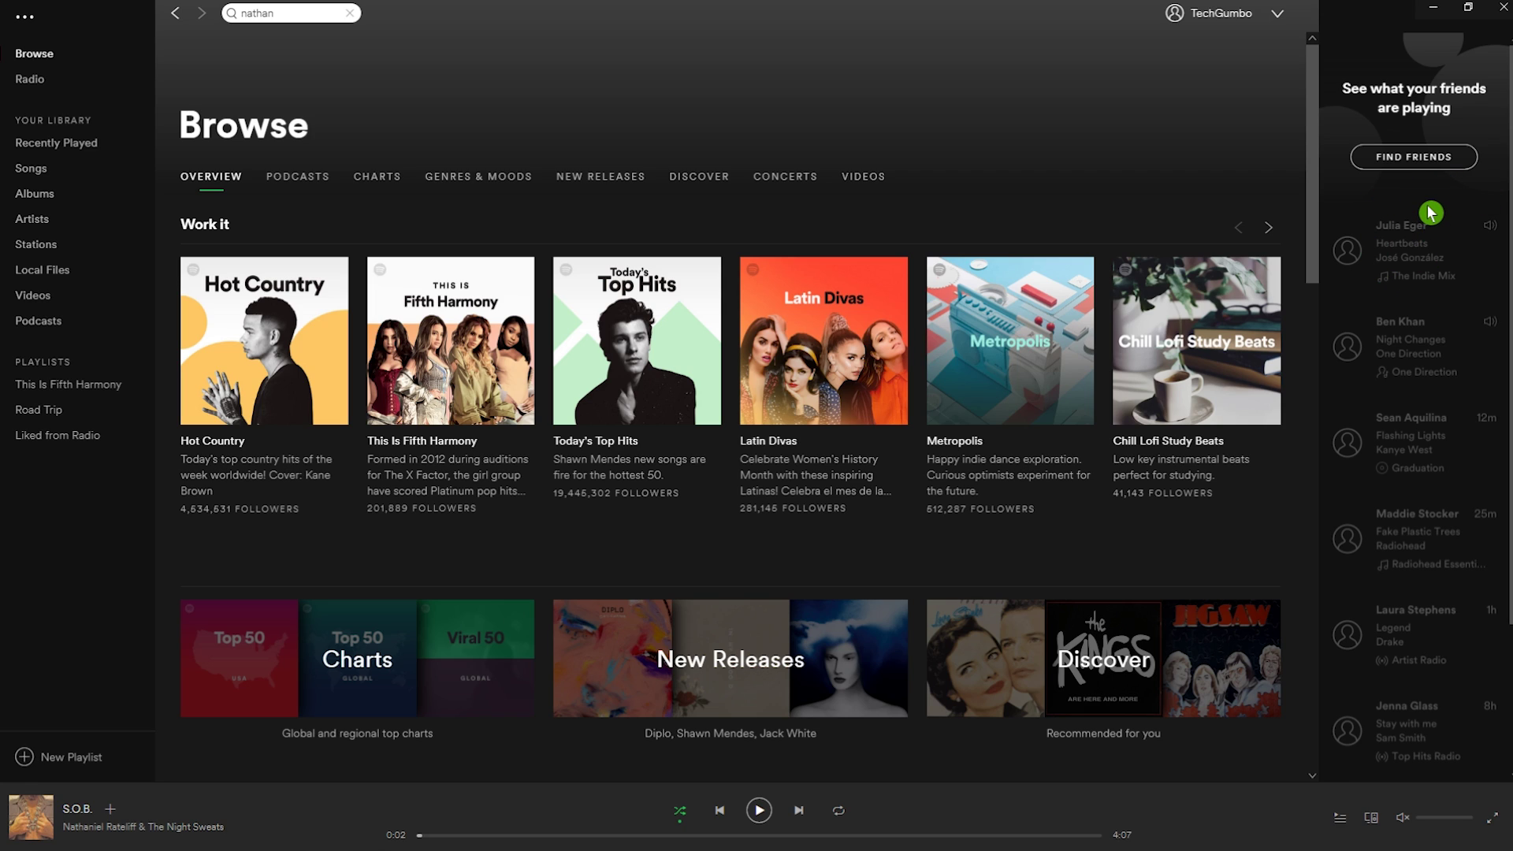
click(1417, 159)
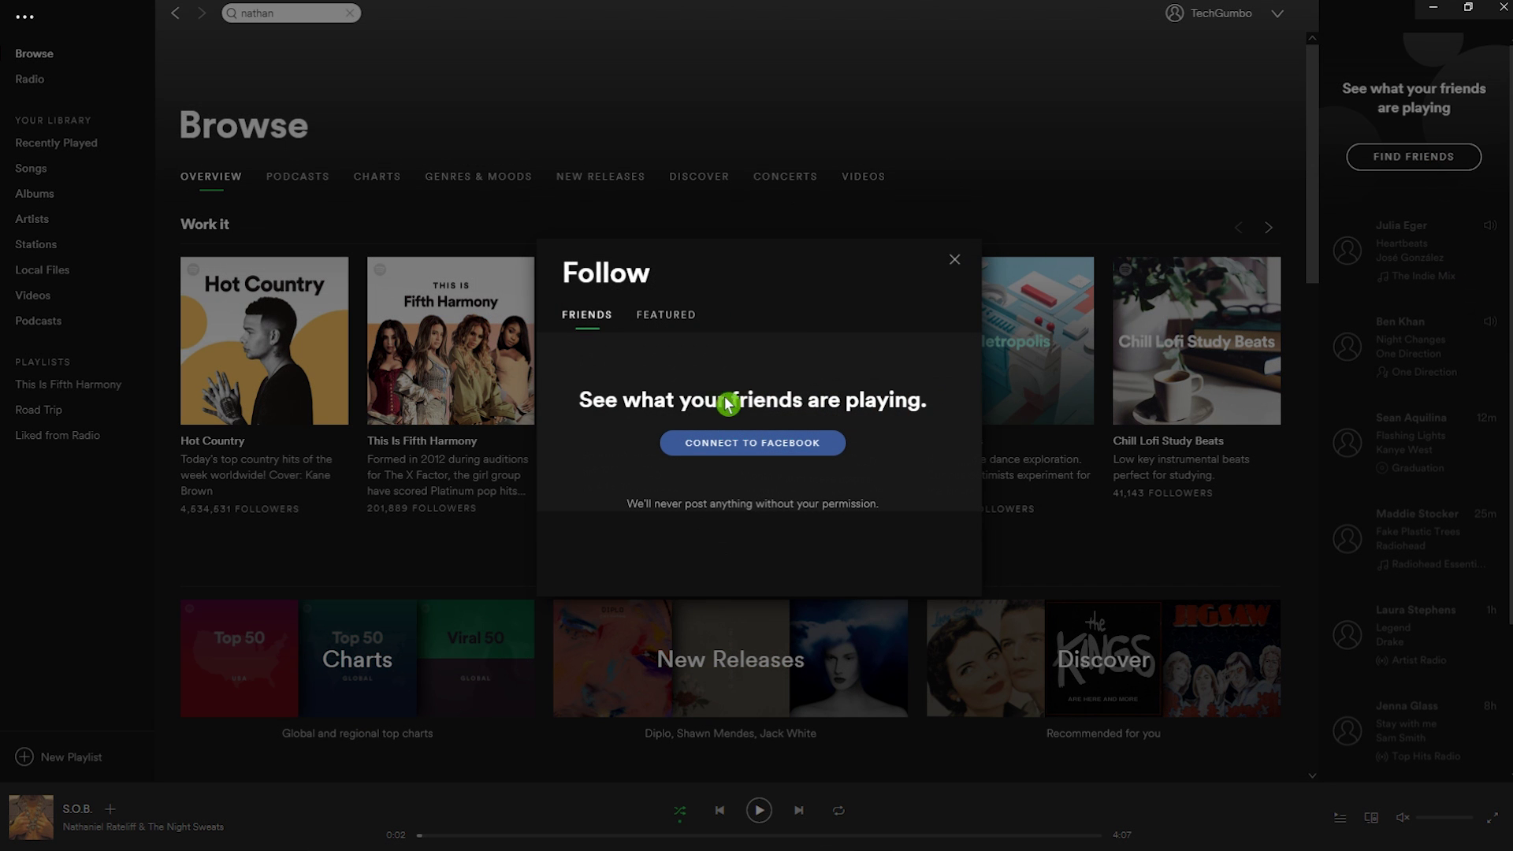
click(752, 447)
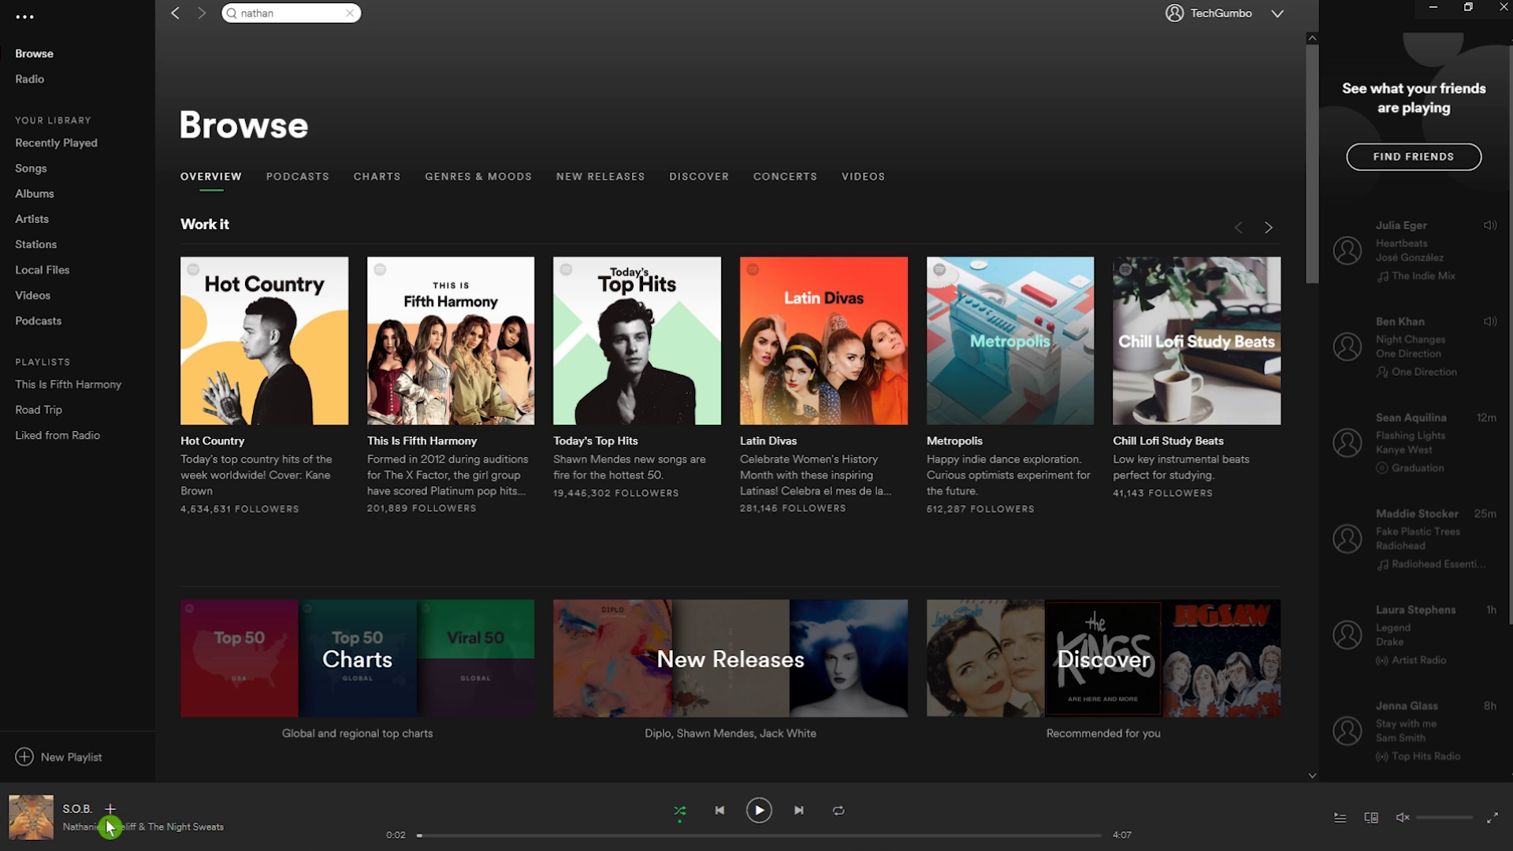
mouse_move(45, 819)
click(44, 811)
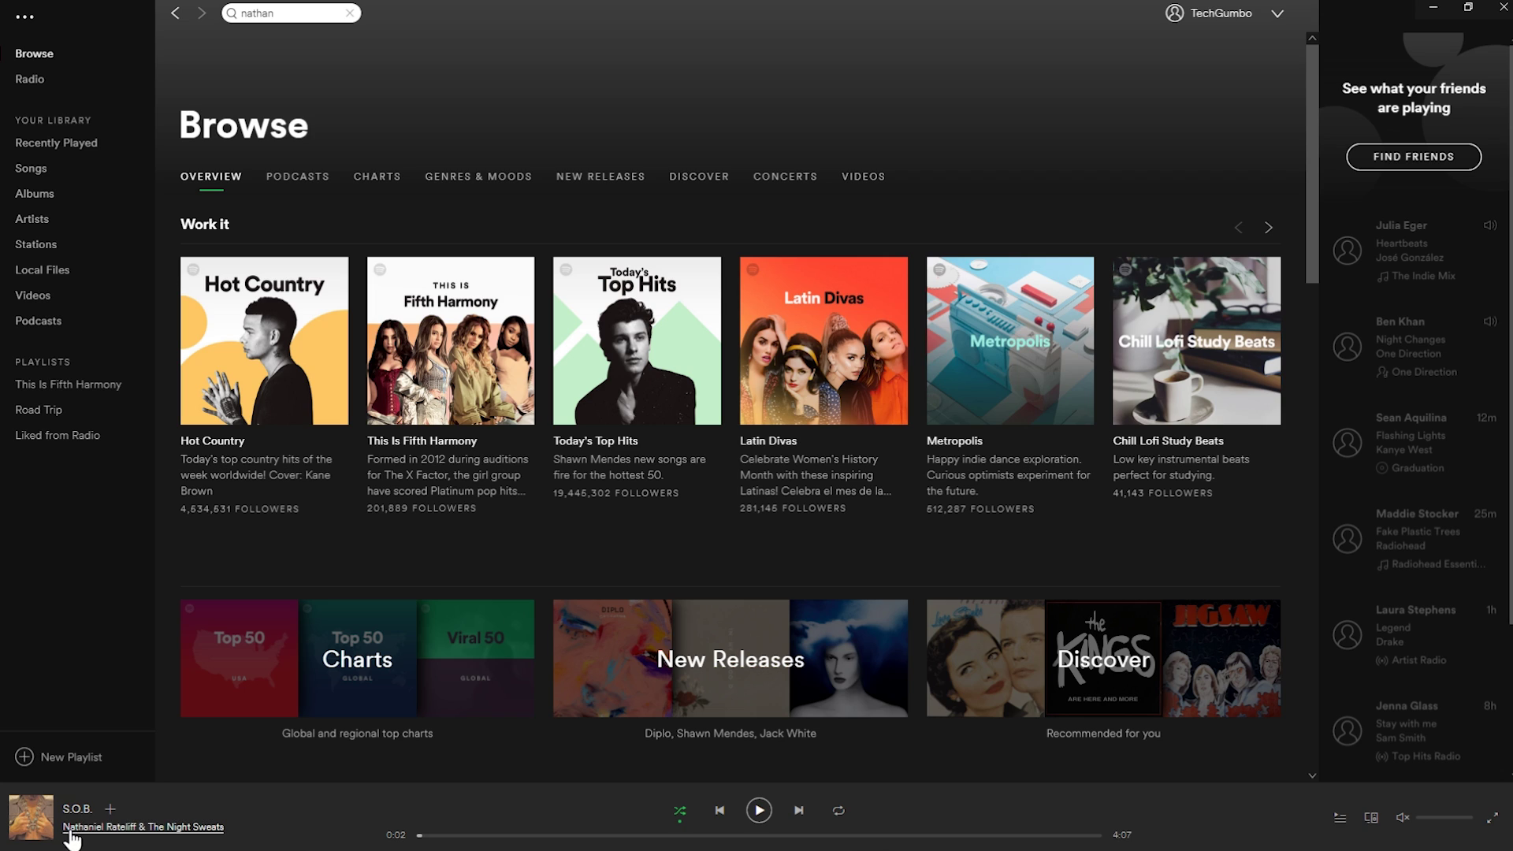
click(112, 811)
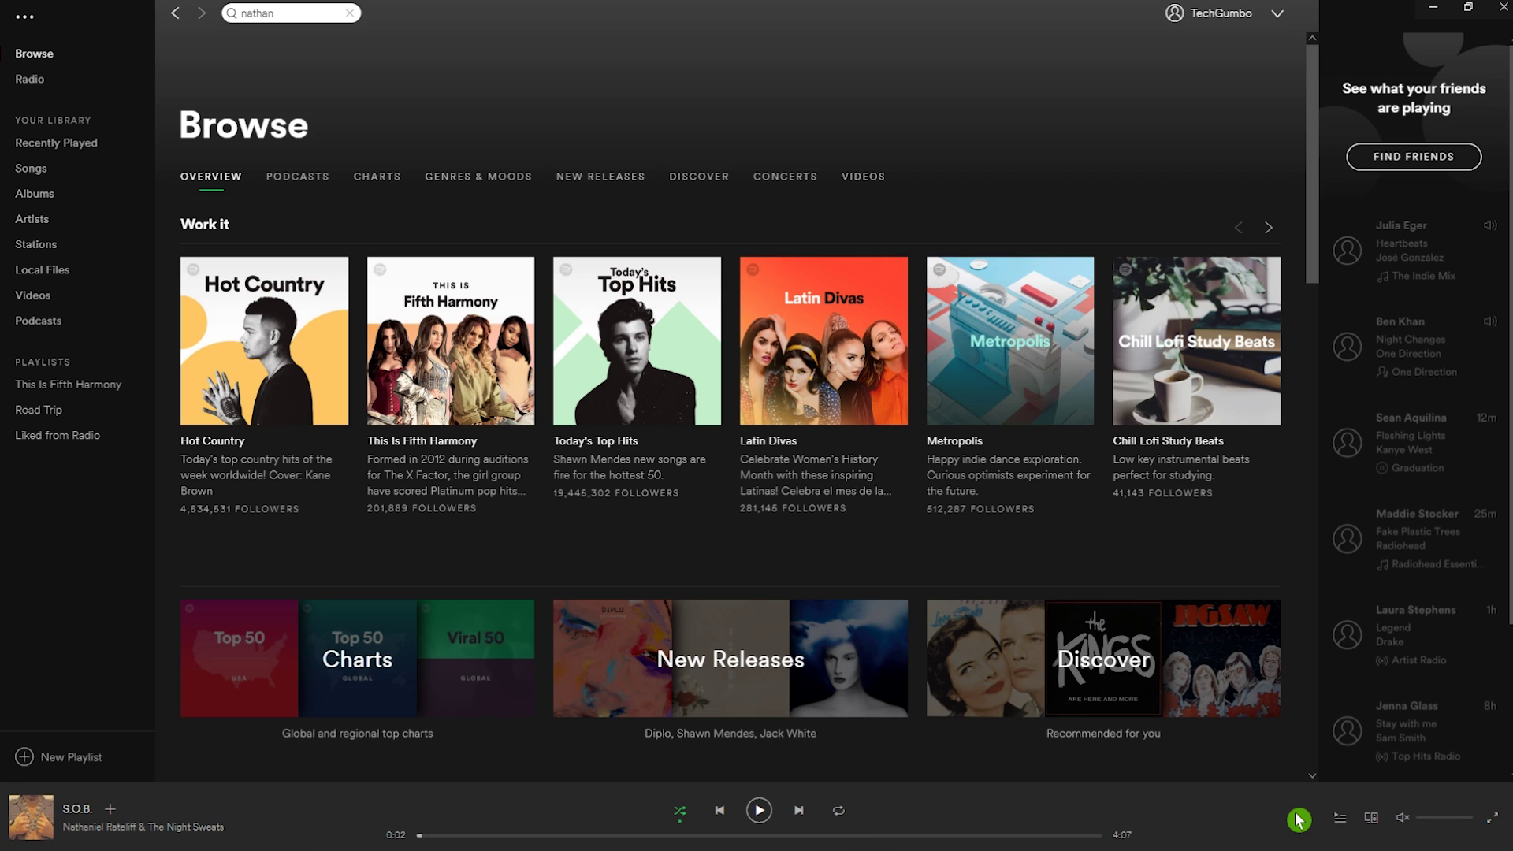
Check the play queue and available devices, then turn the volume all the way down.
click(1341, 819)
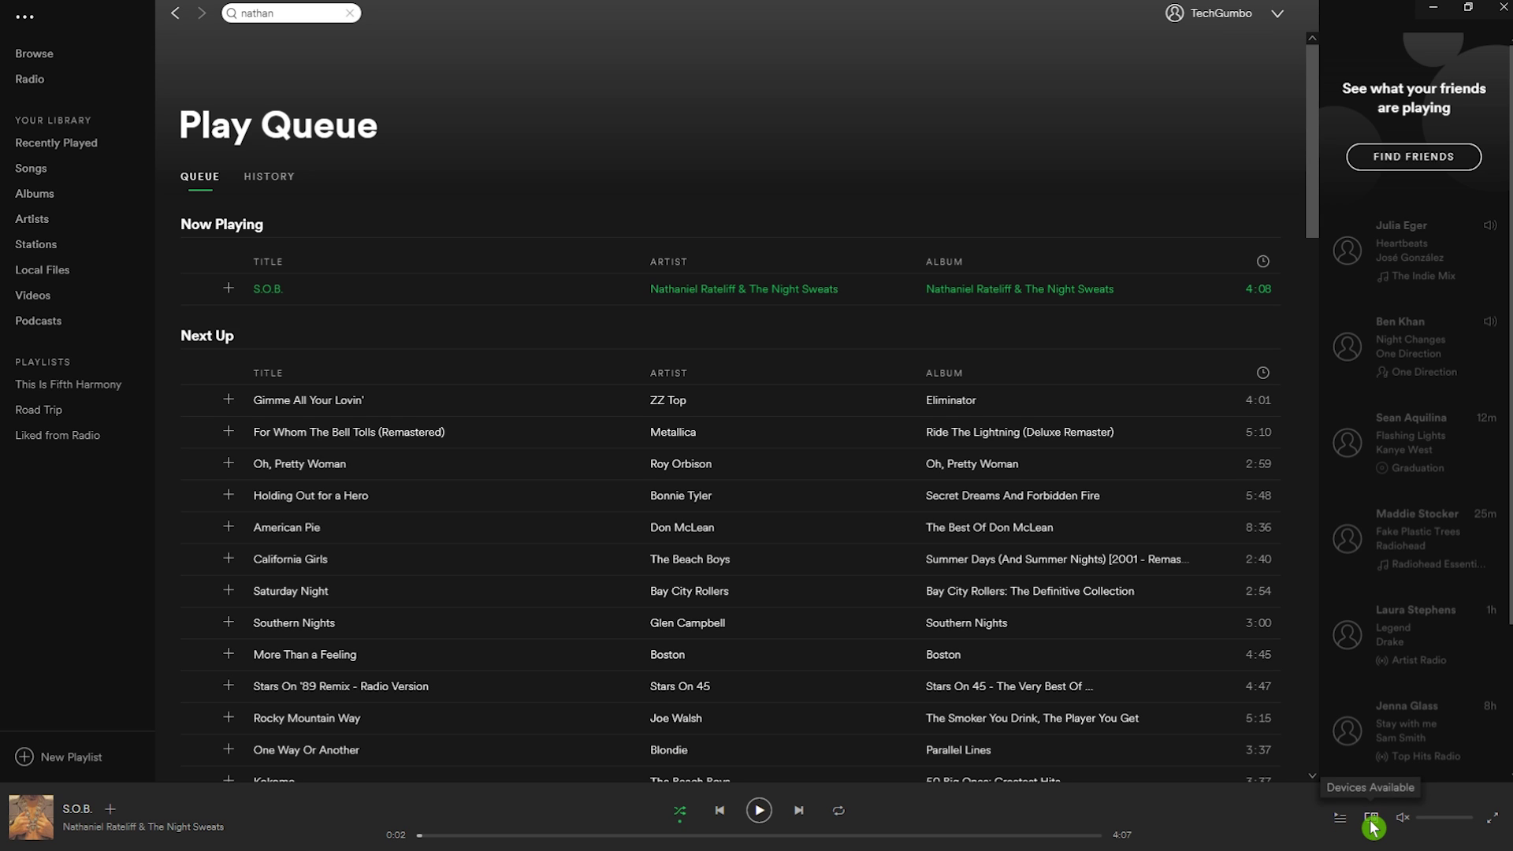
click(1372, 823)
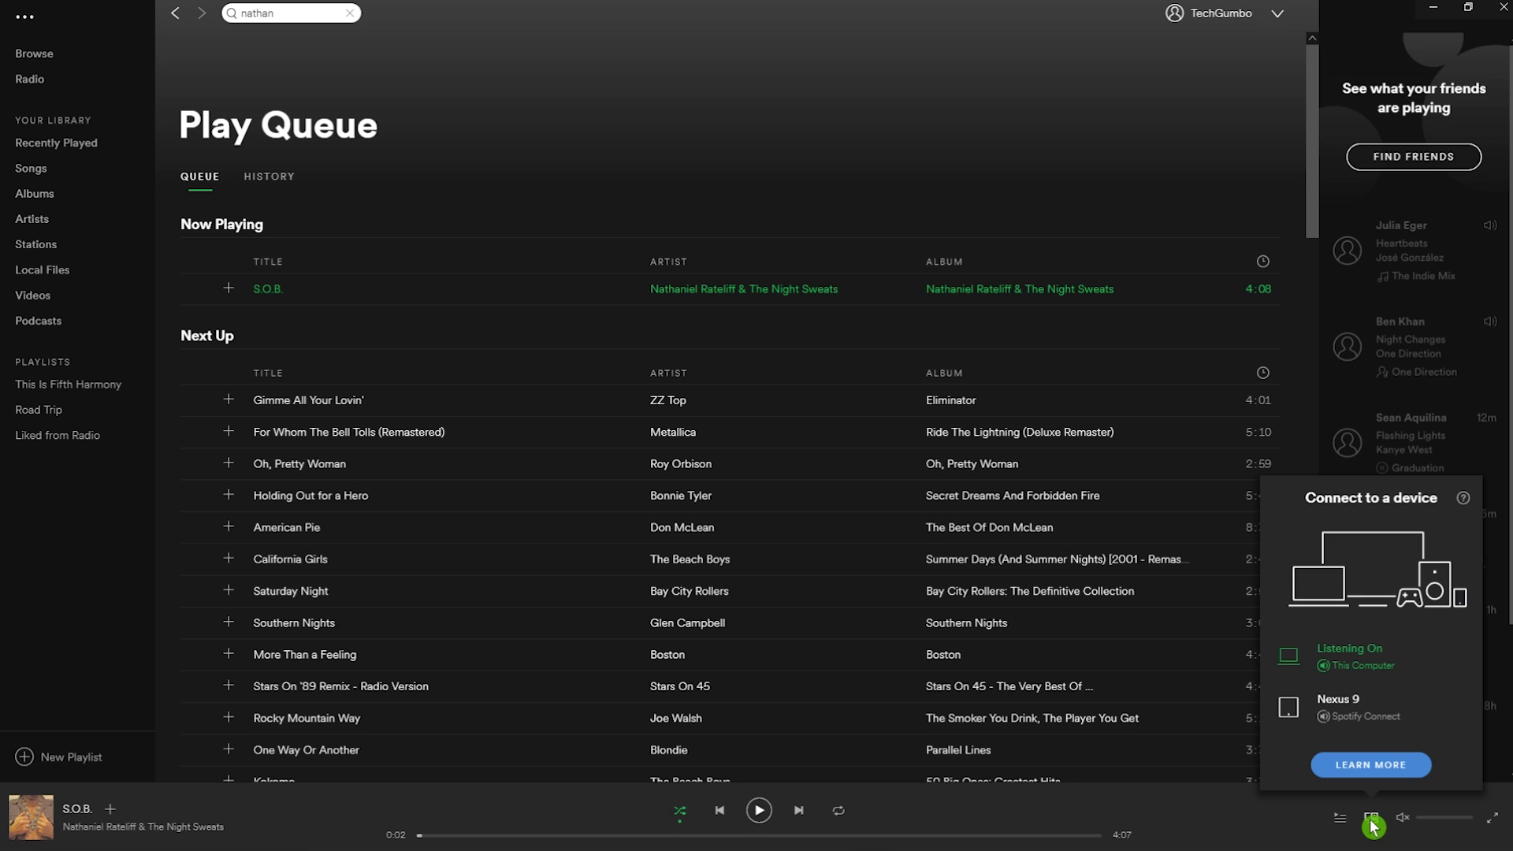
click(1403, 818)
drag(1455, 829, 1424, 831)
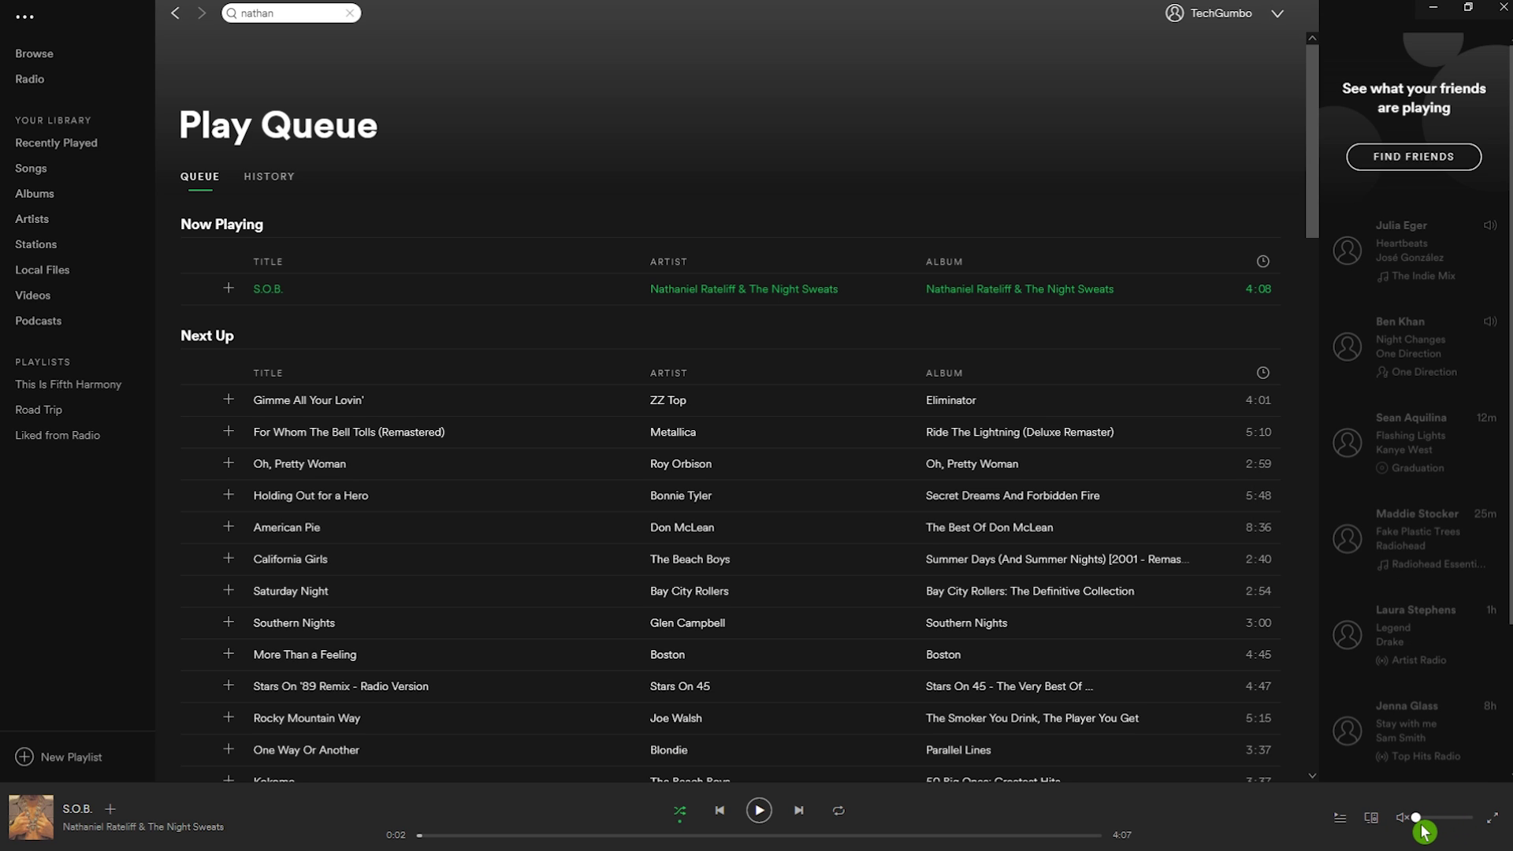
Toggle full-screen playback on and off, then open Settings from the account menu.
click(1497, 826)
click(1497, 826)
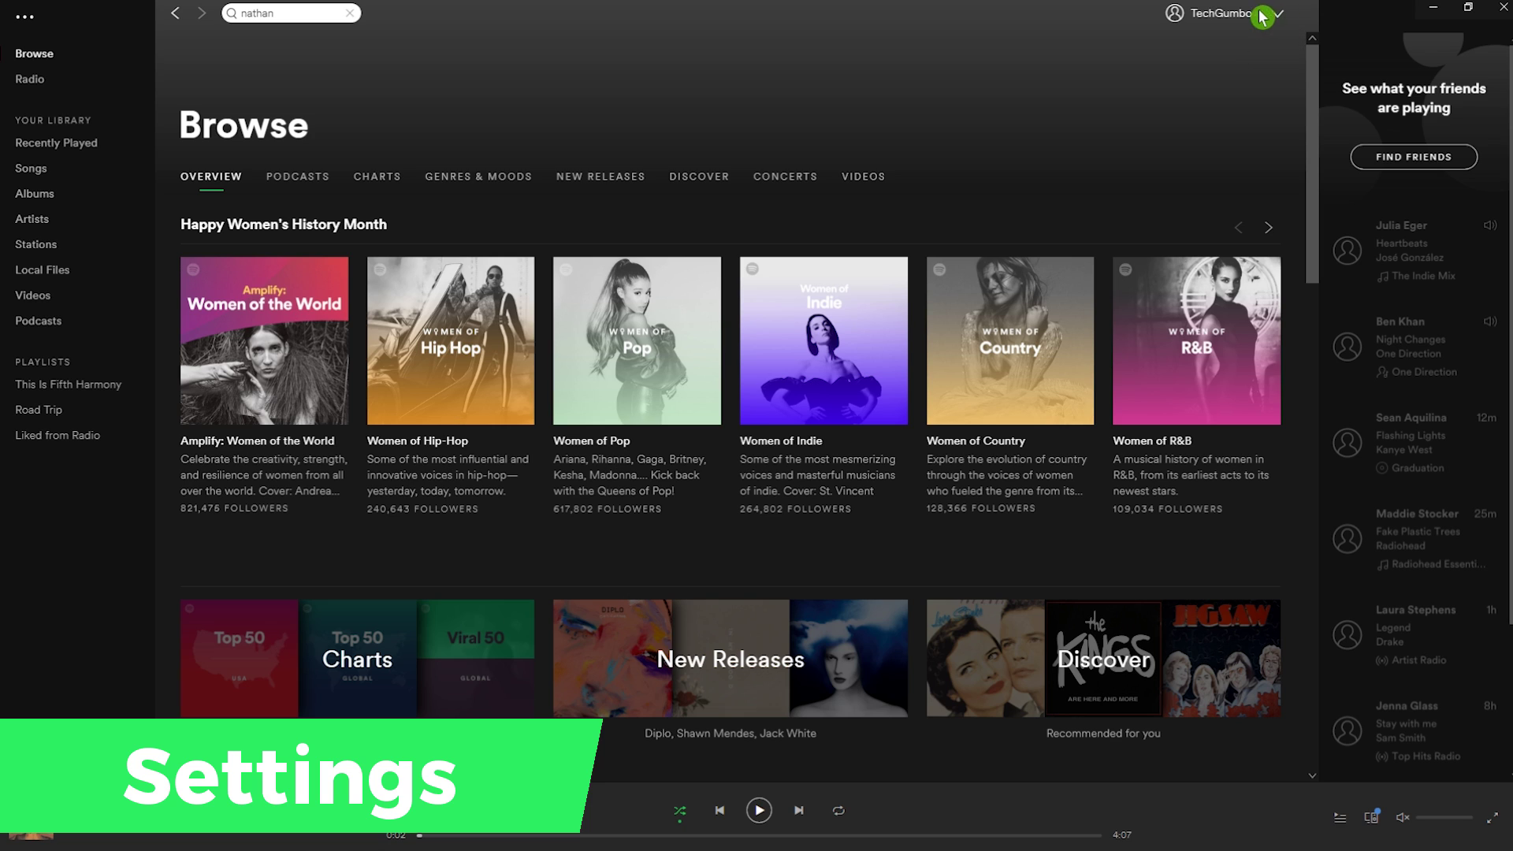
click(1282, 17)
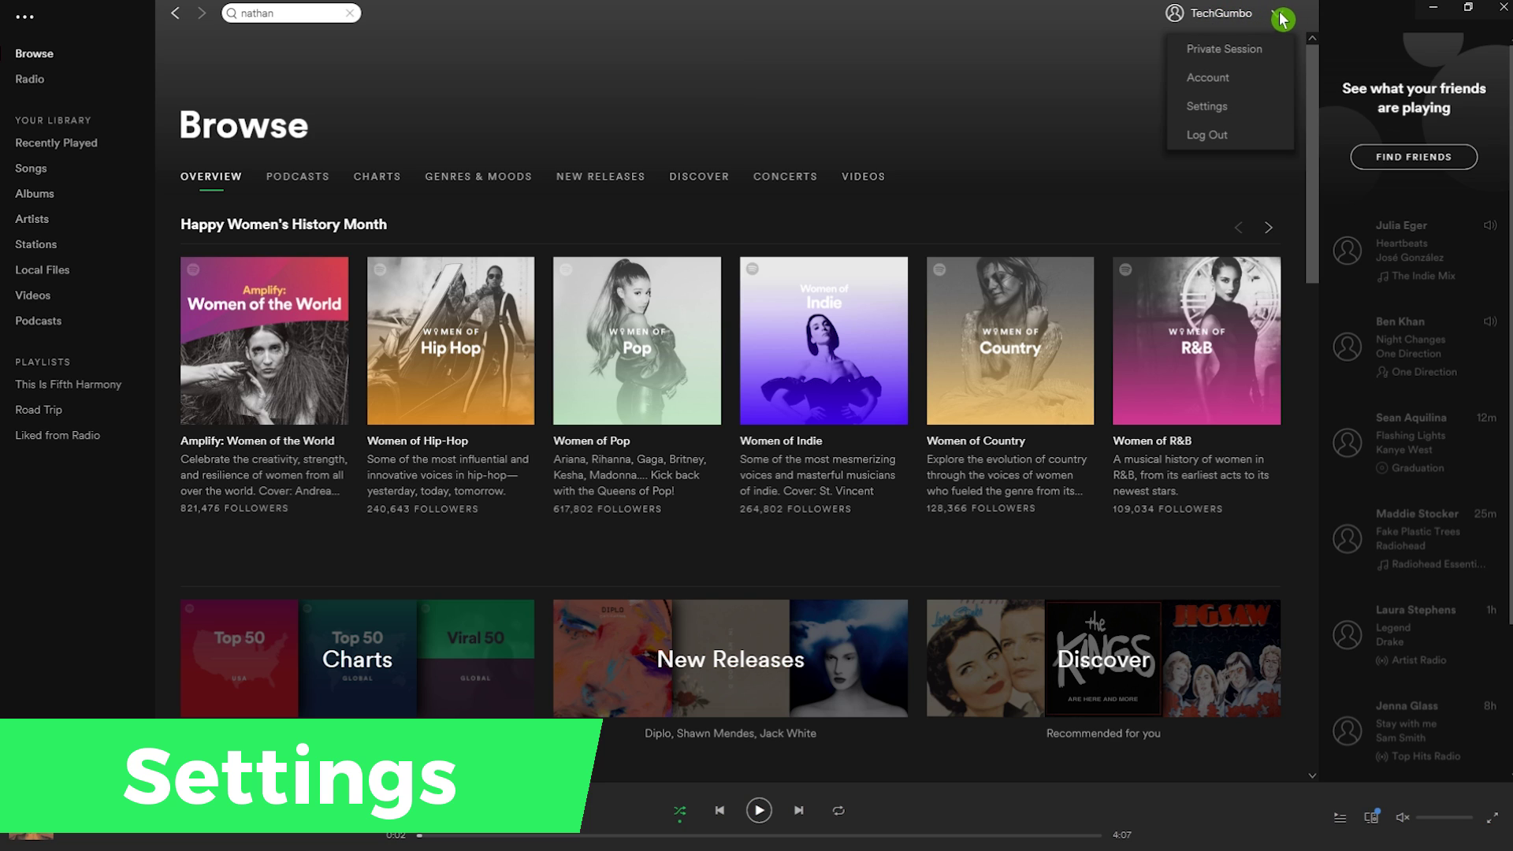
click(1214, 111)
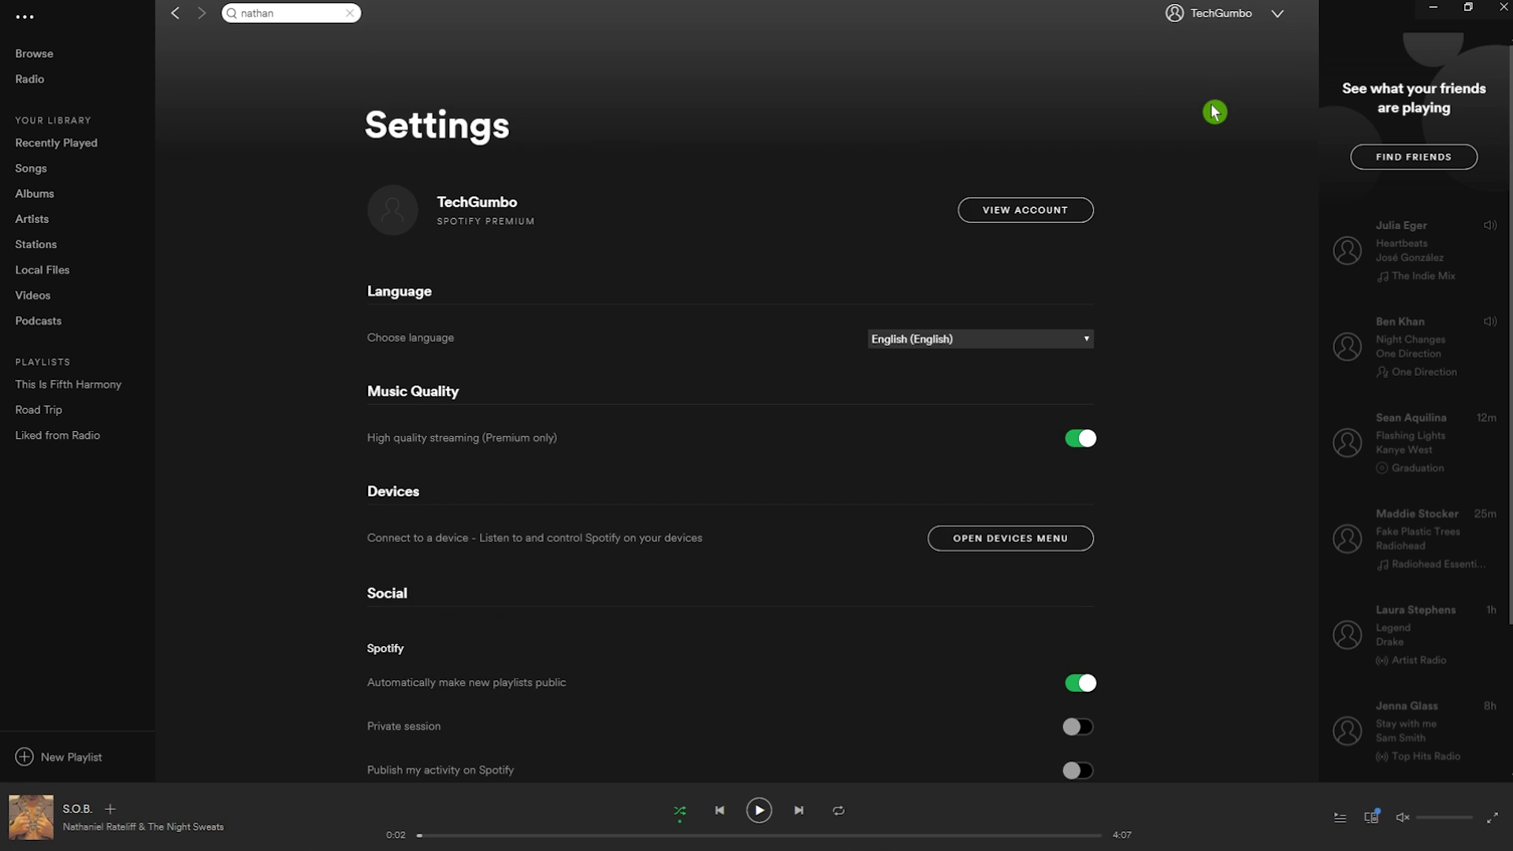